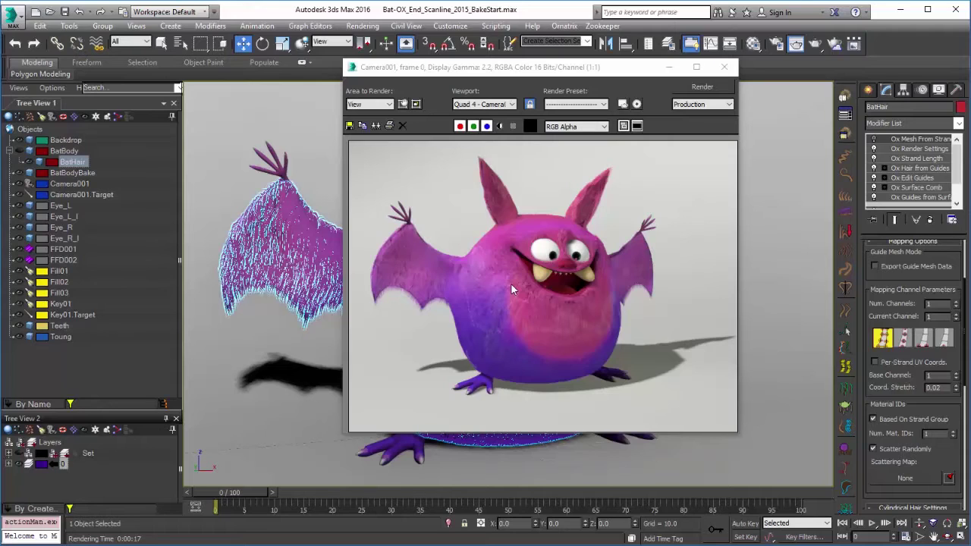
Step: Toggle BatHair's Ox Mesh From Strands modifier and close the finished bat render
click(874, 140)
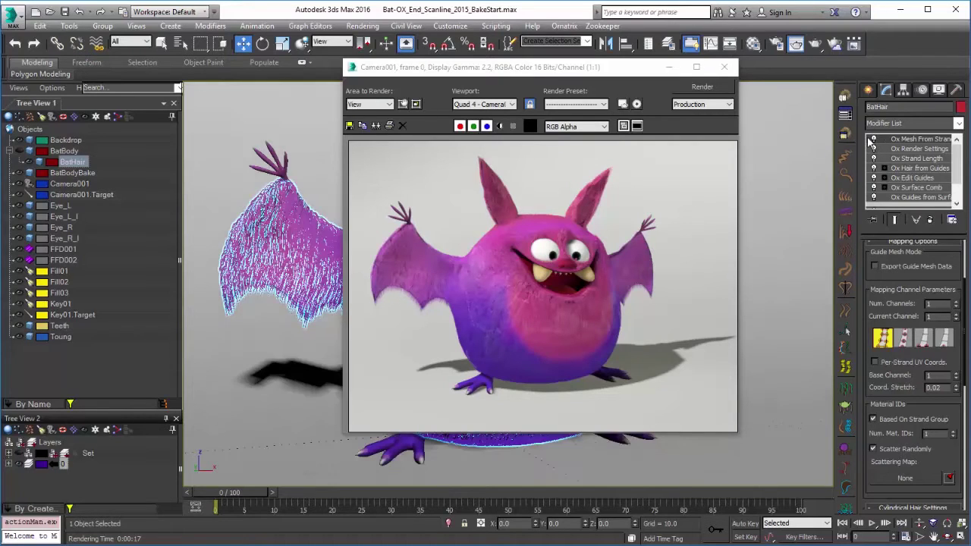
click(724, 67)
Step: Assign the MRHair Blinn material to BatHair in the Material Editor, then bring up Render Setup
key(m)
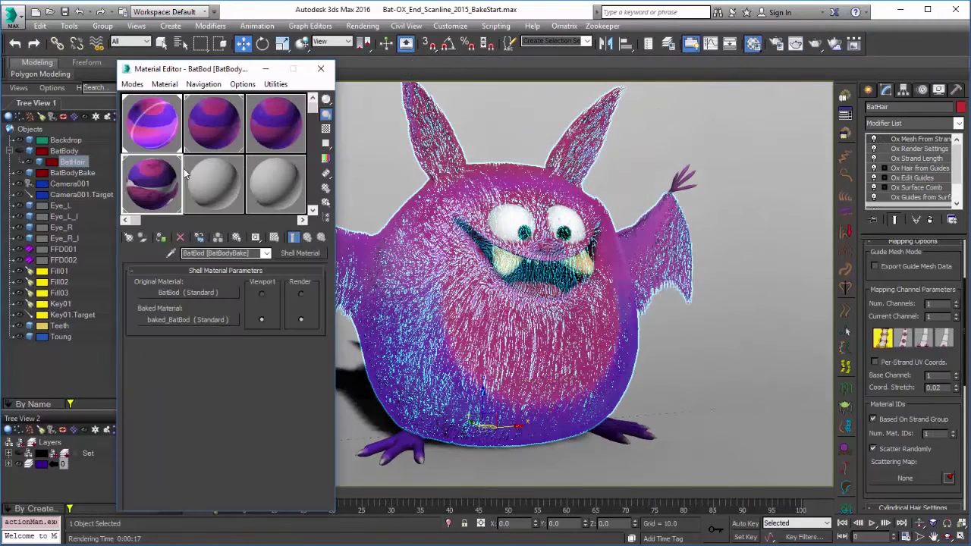
click(161, 127)
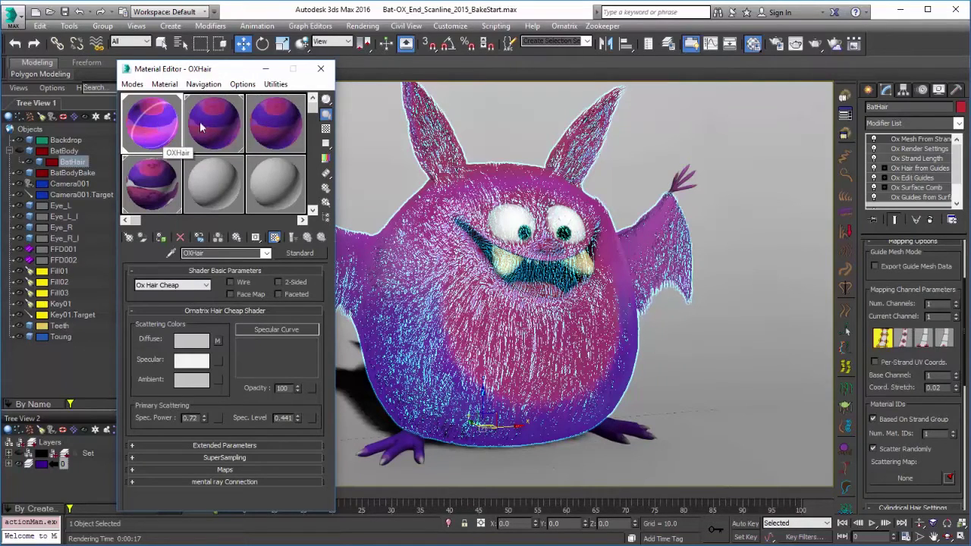
click(280, 122)
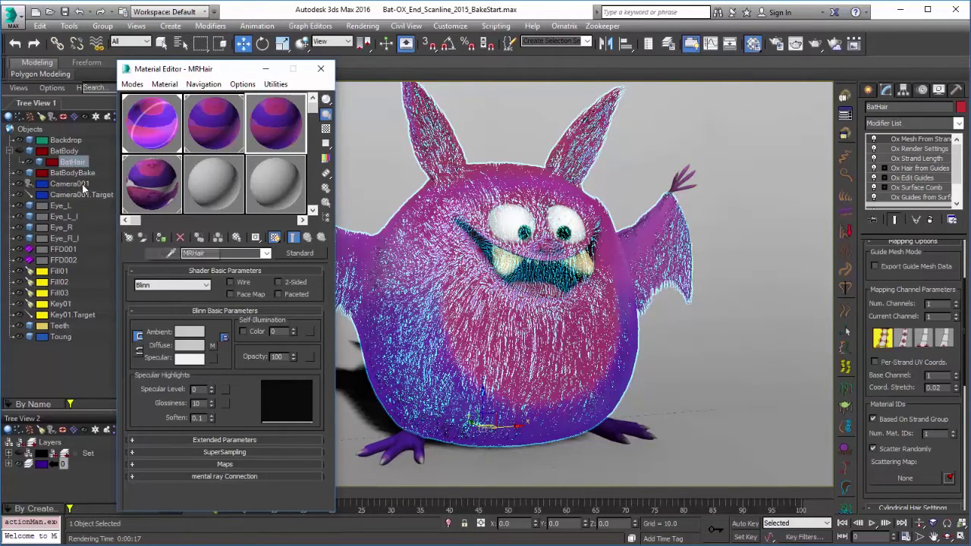
click(161, 237)
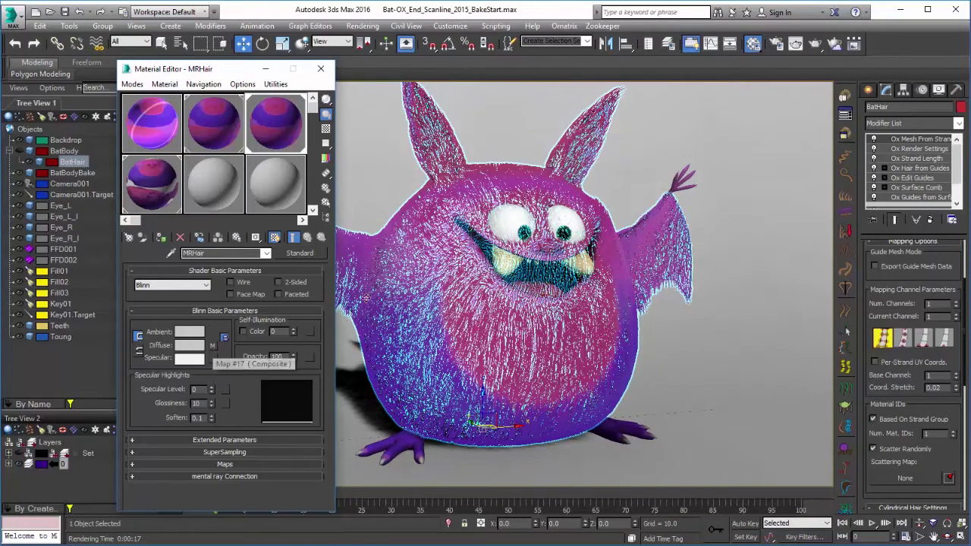
click(776, 43)
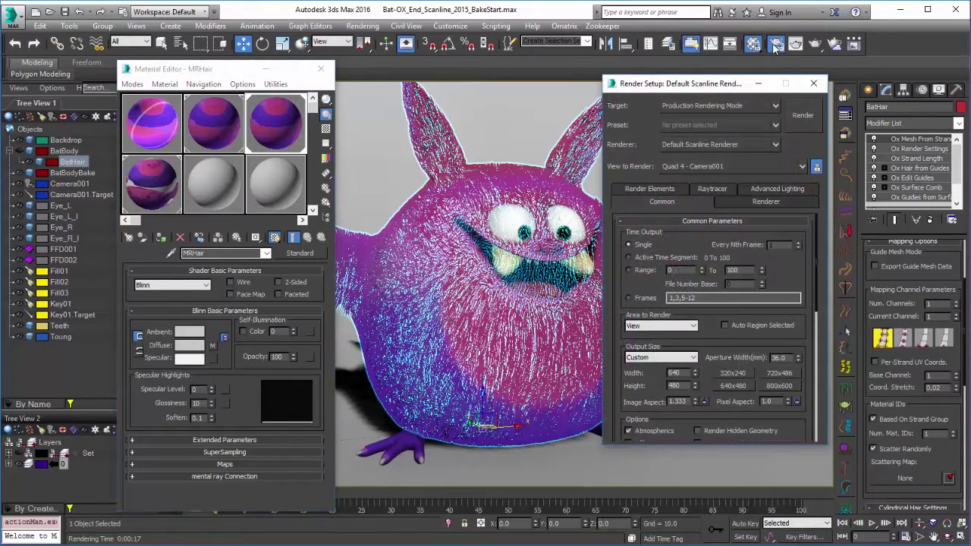
Step: Switch the renderer to NVIDIA mental ray
click(725, 144)
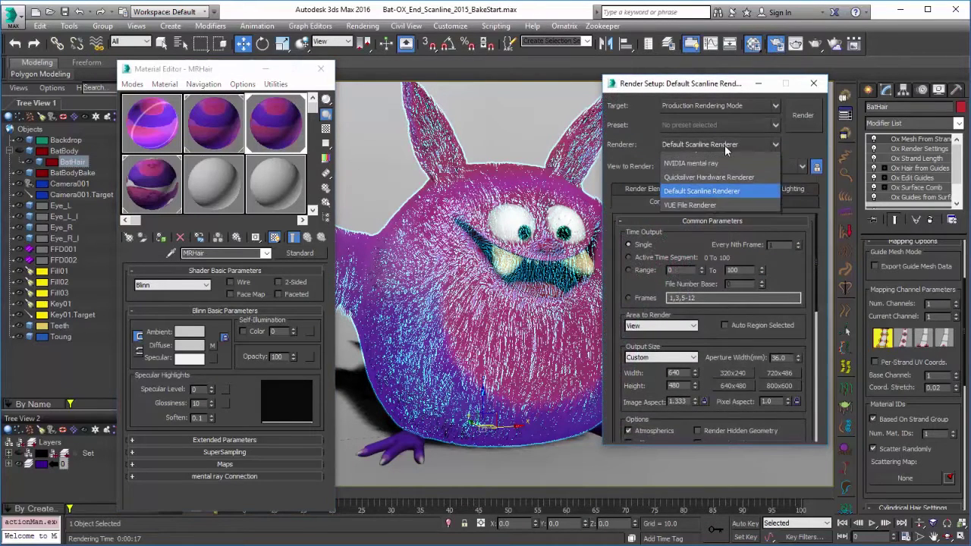
click(701, 173)
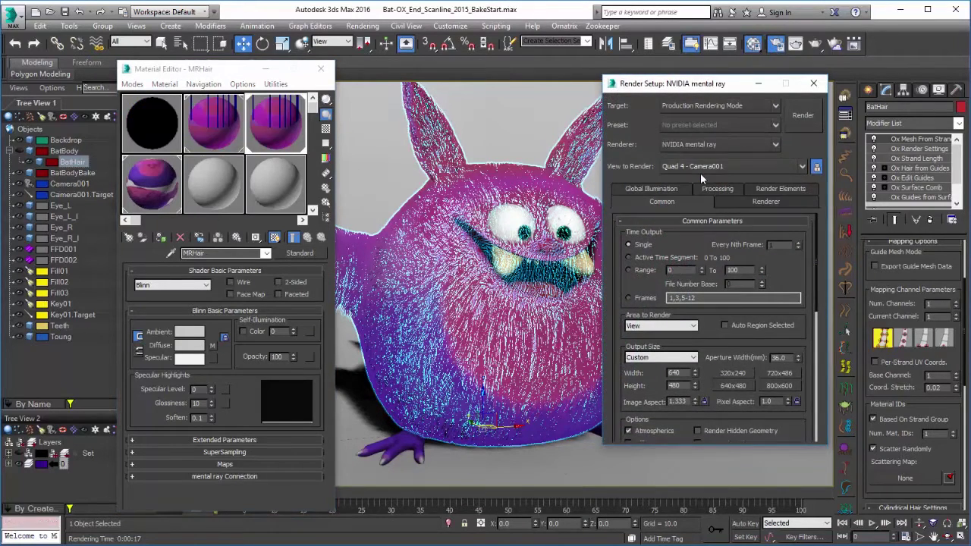
click(814, 83)
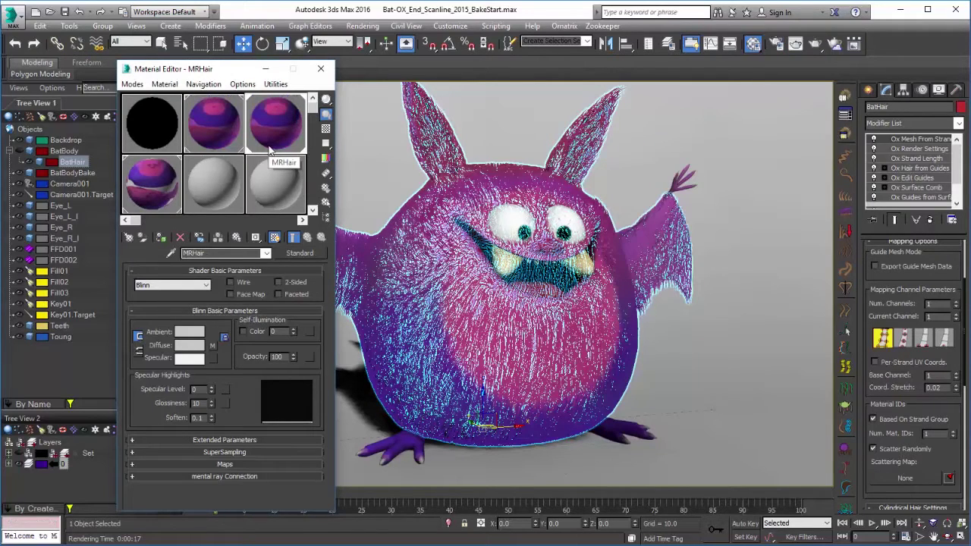
Step: Deactivate the Ox Hair Raytrace Fast atmosphere effect in Environment and Effects
key(8)
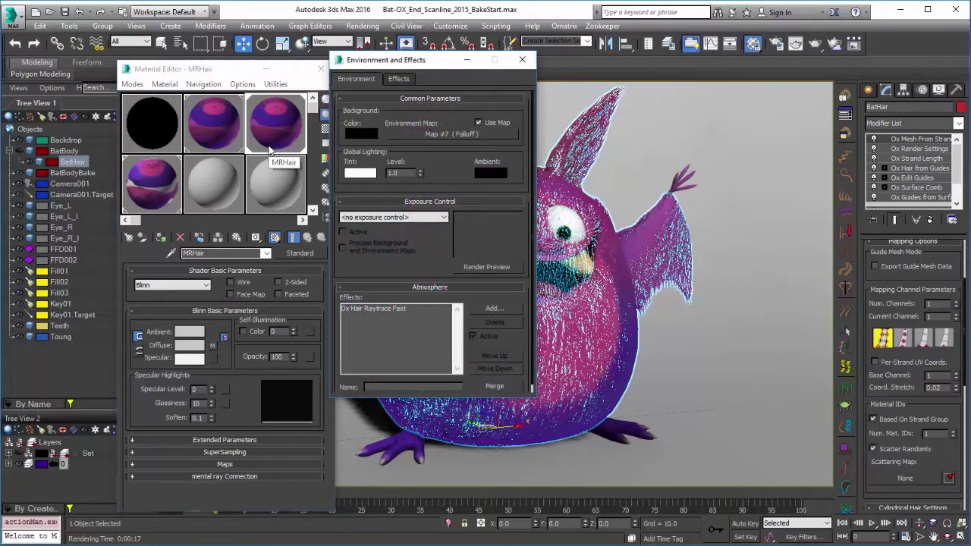
click(368, 310)
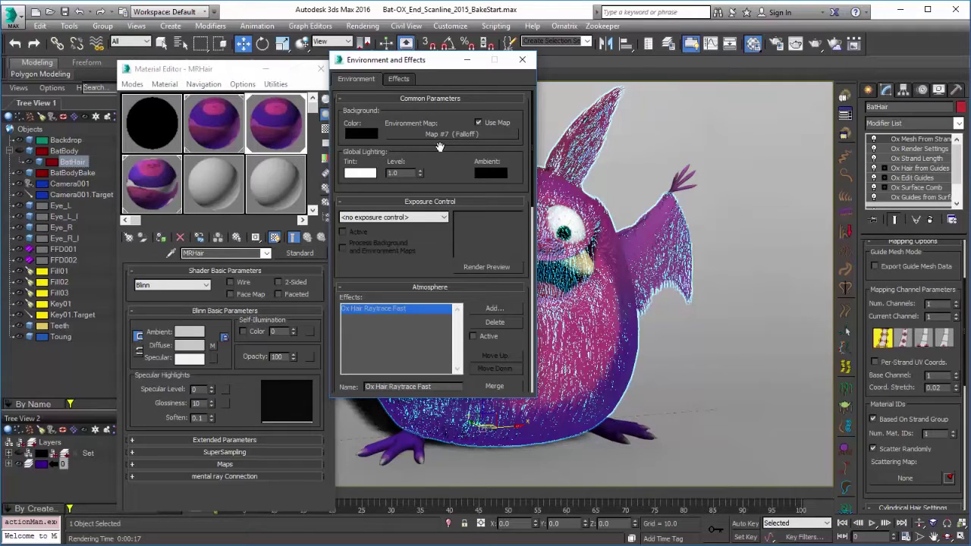
click(522, 59)
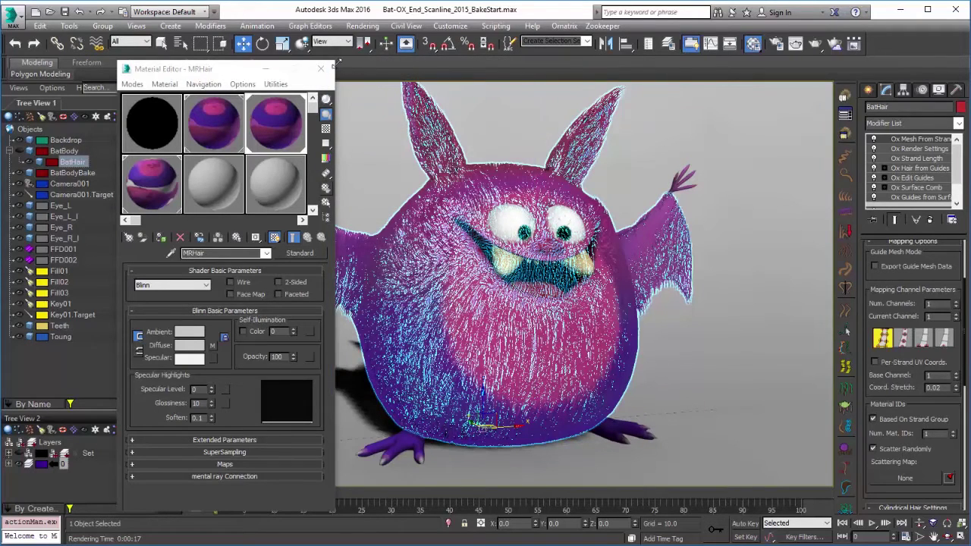
Step: Close the Material Editor and review mental ray's Renderer, Global Illumination and Processing tabs
click(320, 68)
click(775, 45)
drag(727, 90, 552, 71)
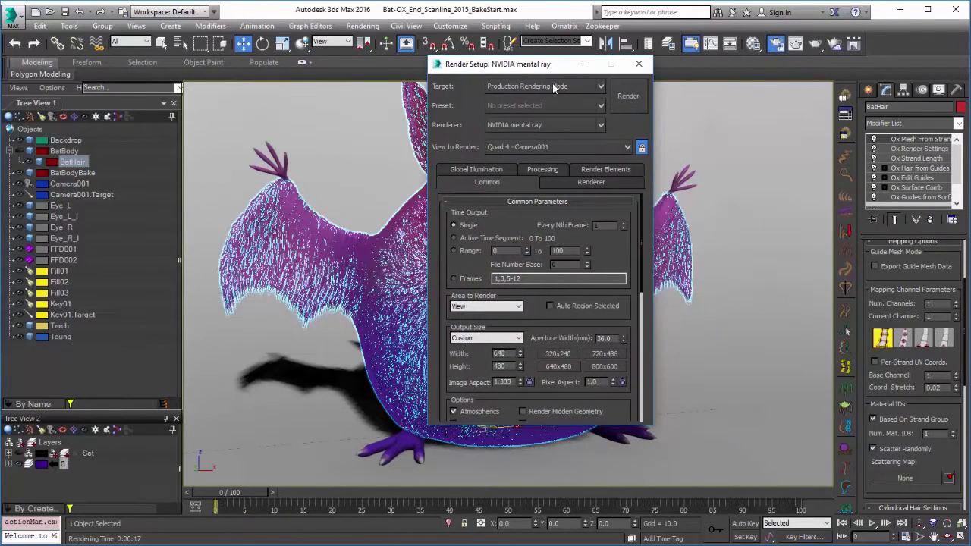
click(563, 182)
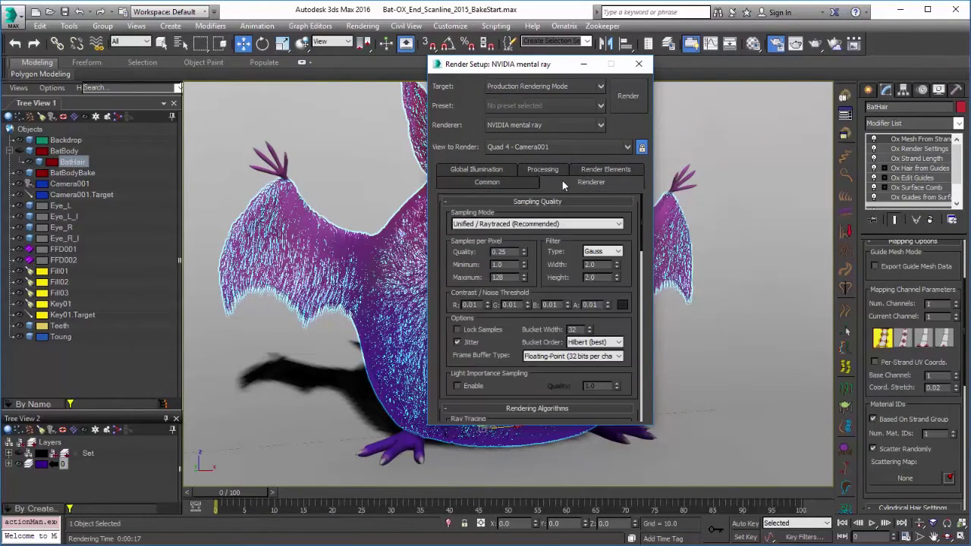
click(486, 170)
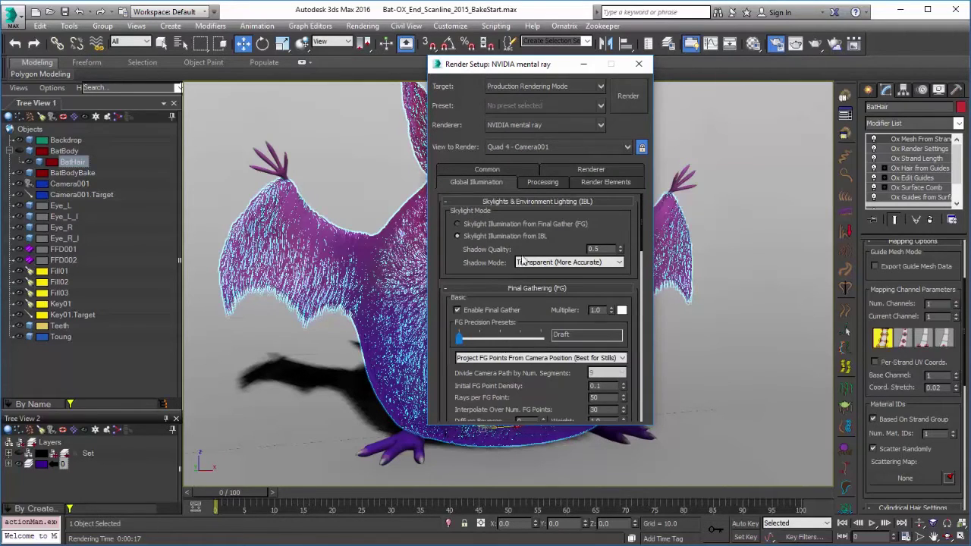
click(543, 182)
Step: Keep Unified / Raytraced sampling mode, recheck Global Illumination, and close Render Setup
click(591, 170)
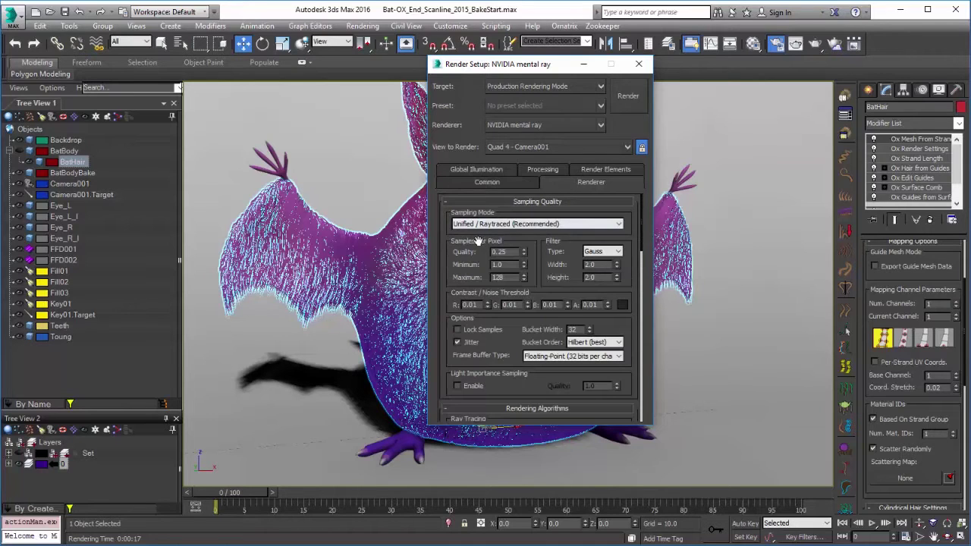
click(498, 225)
click(501, 231)
drag(479, 261, 479, 190)
scroll(480, 227, up, 3)
click(475, 170)
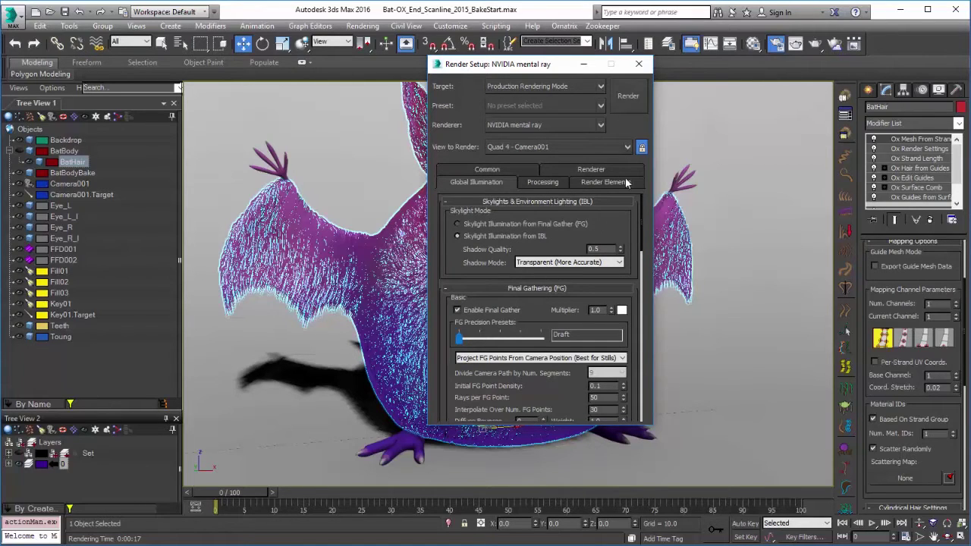
click(640, 66)
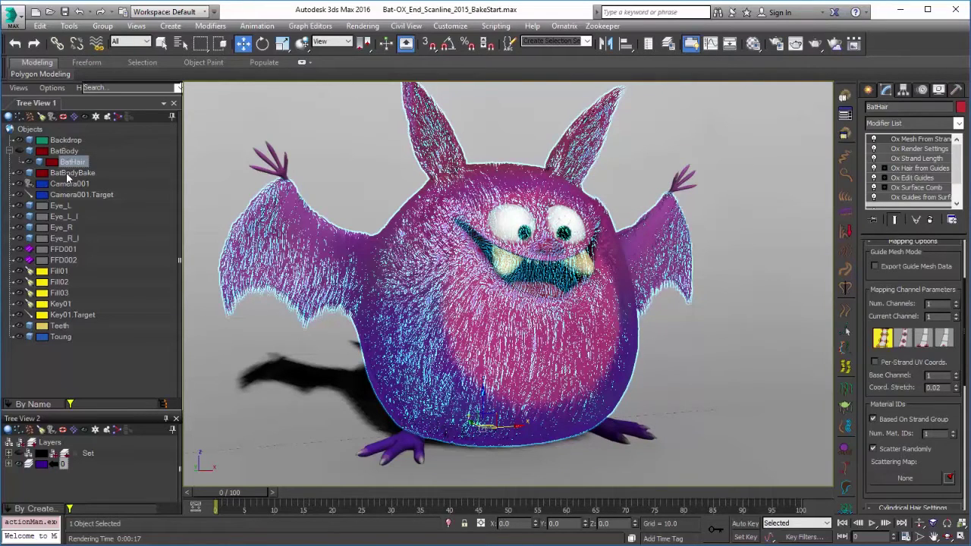
Step: Select BatBodyBake, show and hide its Projection cage, then open Render To Texture
click(73, 173)
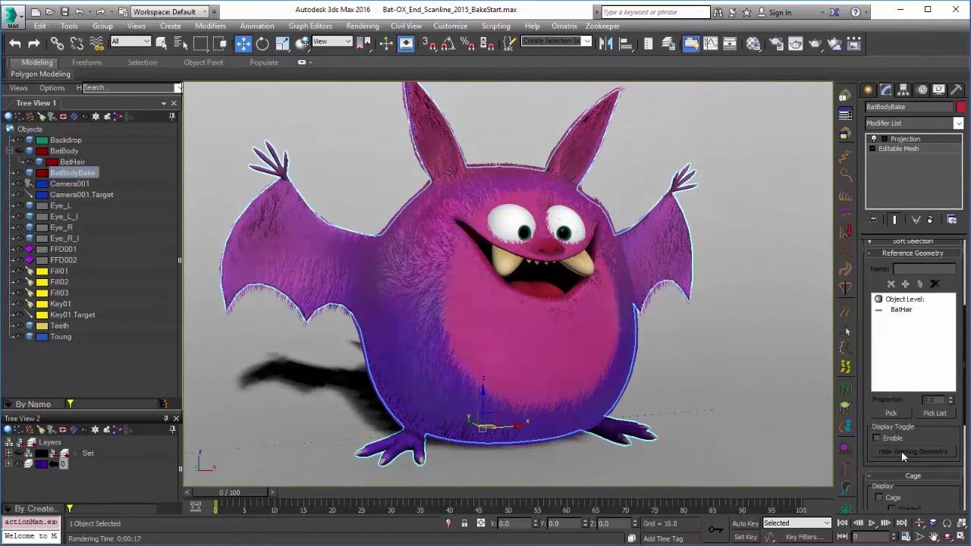
scroll(895, 425, down, 3)
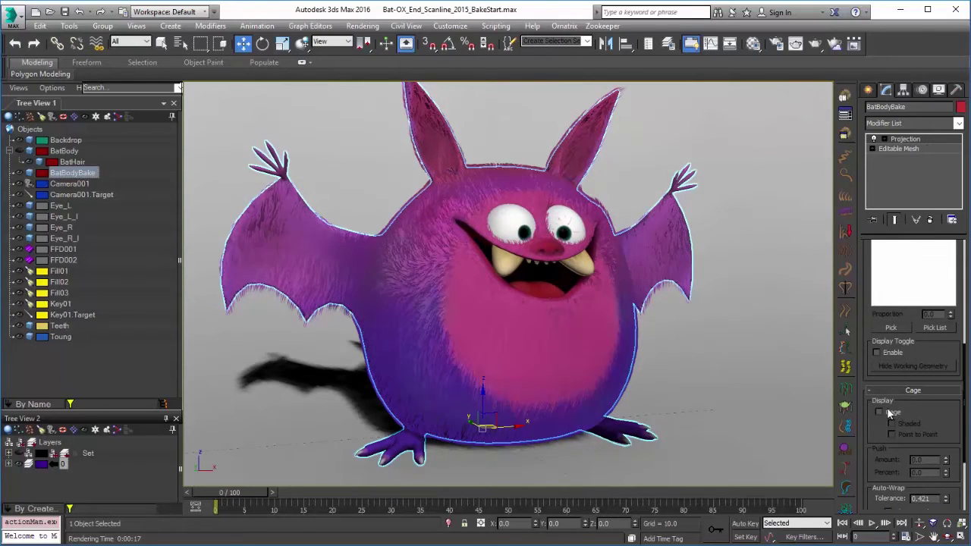
click(880, 412)
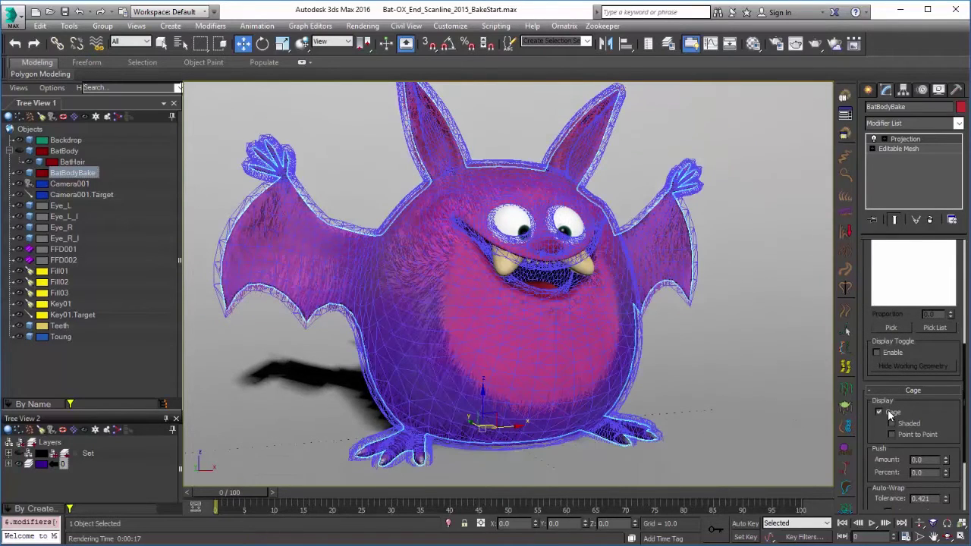
click(889, 412)
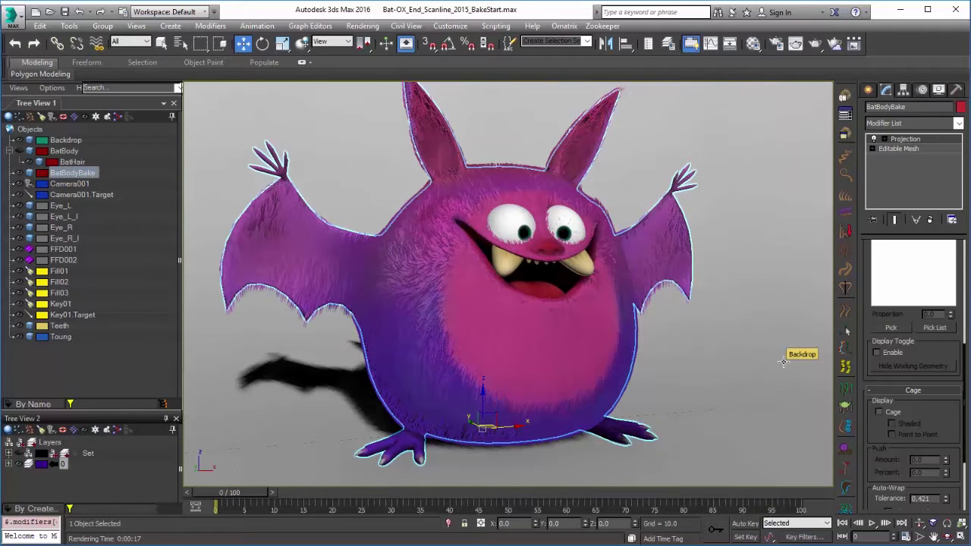
key(0)
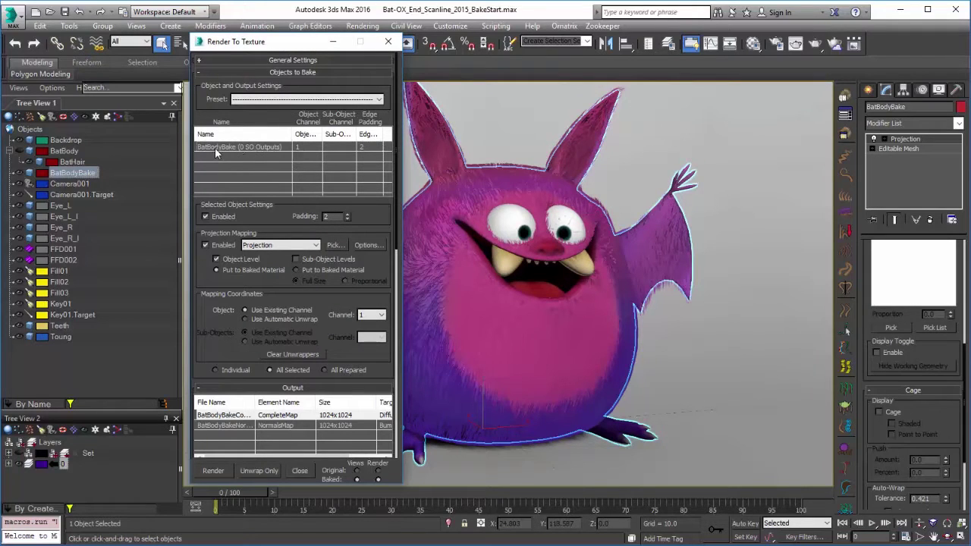
Step: Add an Ambient Occlusion (MR) output at 1024x1024 for BatBodyBake, keeping Projection mapping
click(278, 245)
click(278, 246)
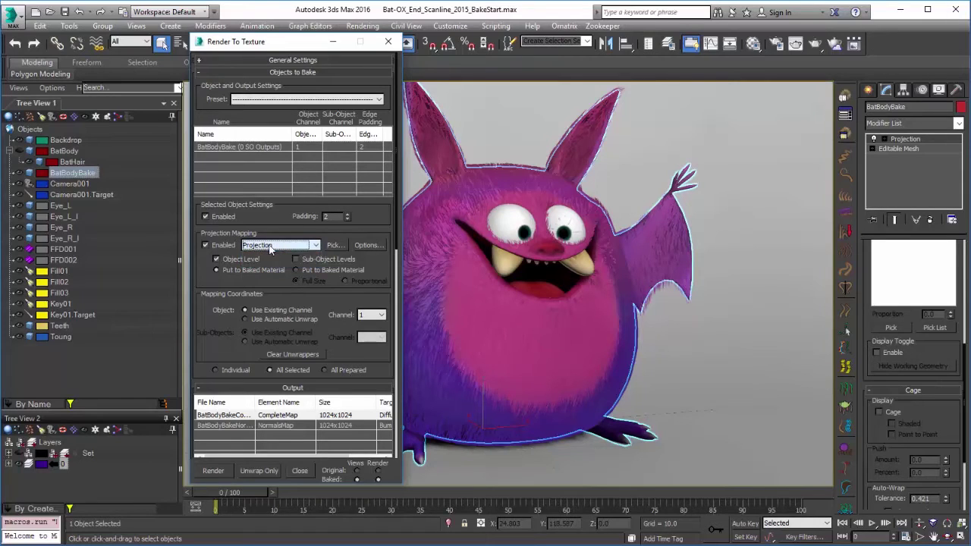
scroll(341, 312, down, 10)
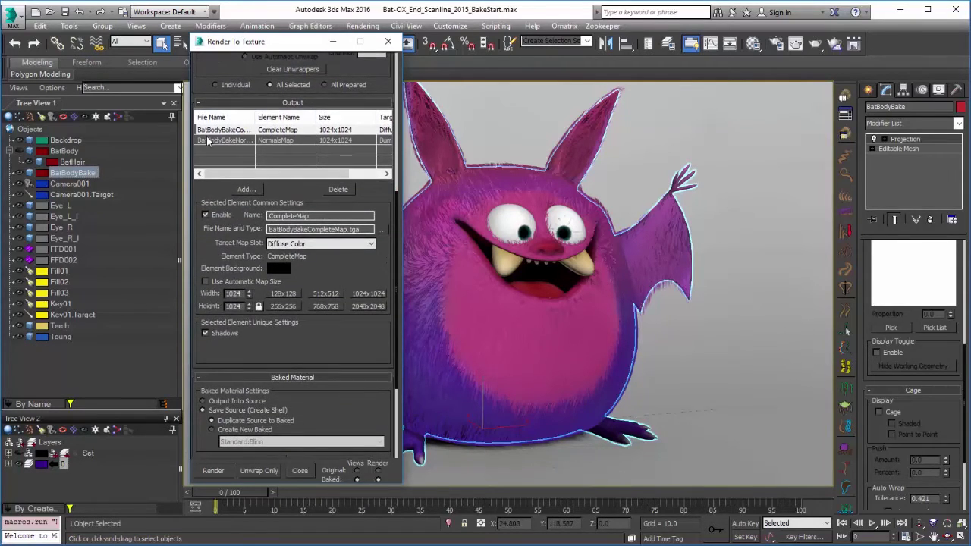
click(245, 189)
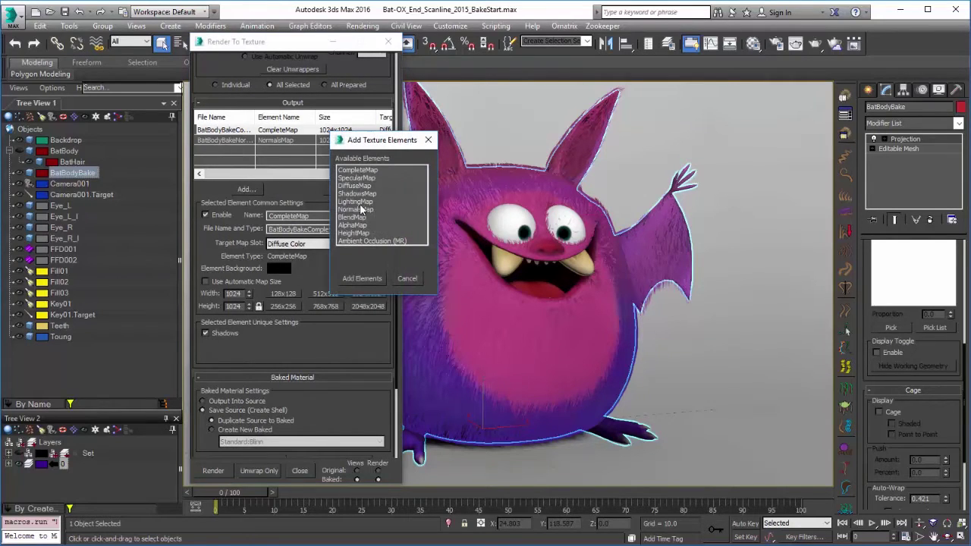
click(363, 241)
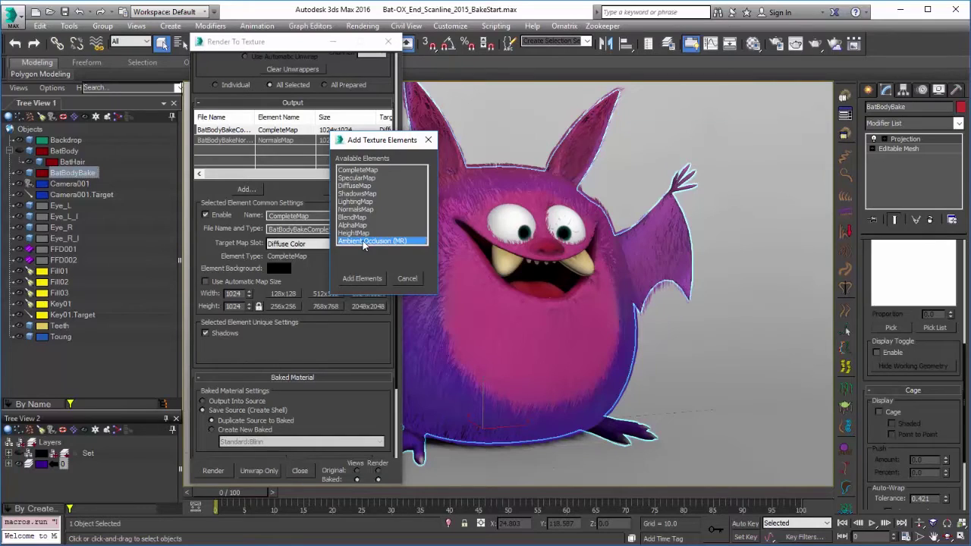
double_click(366, 241)
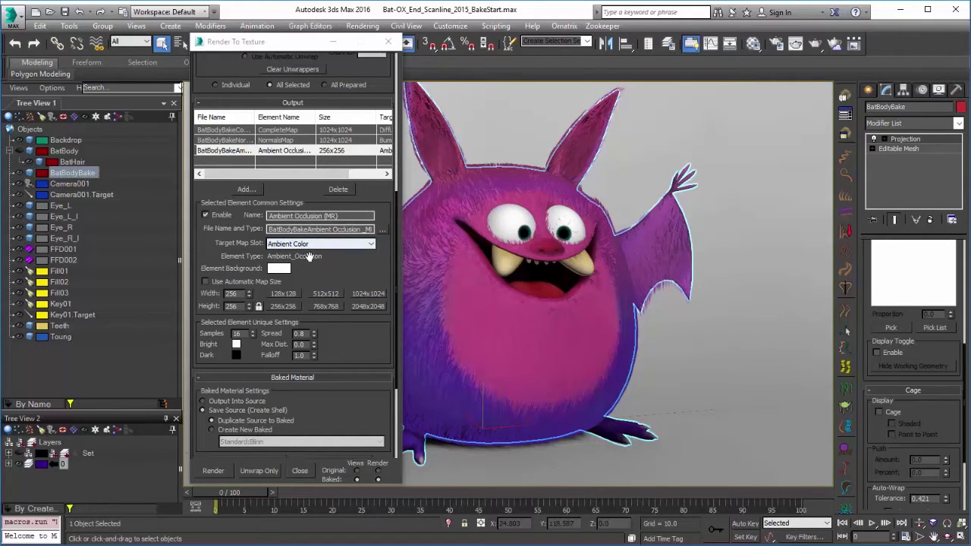
click(364, 293)
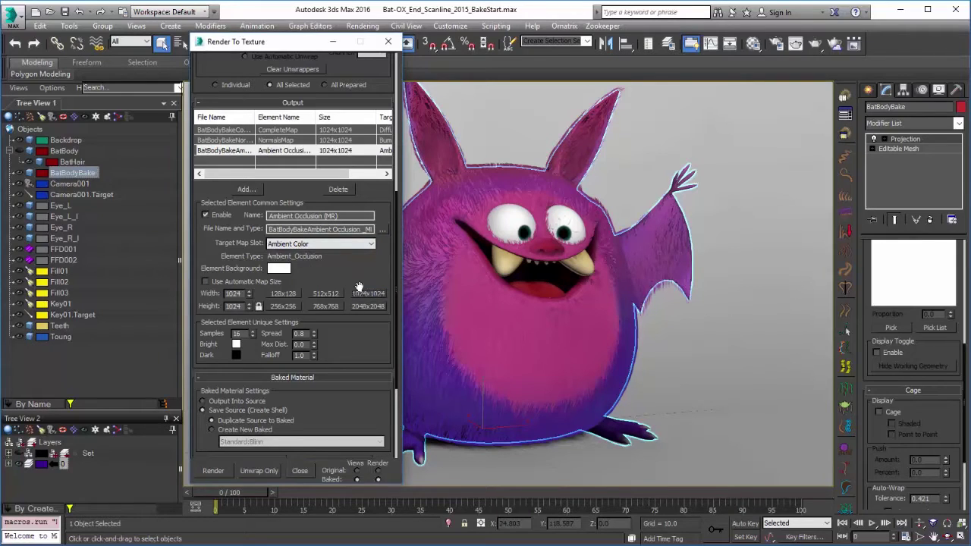
Step: Set the occlusion samples to 32 and close Render To Texture
drag(334, 273, 332, 97)
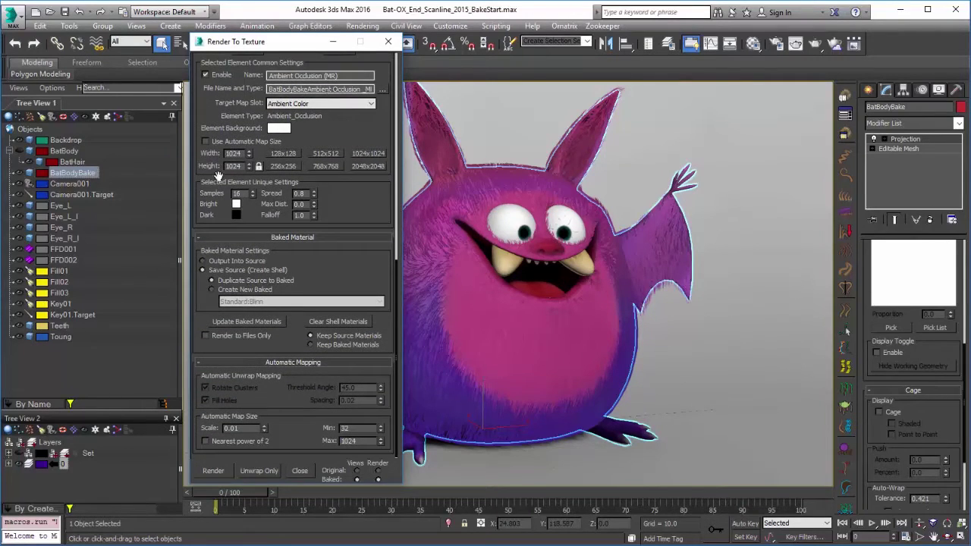
click(237, 194)
text(2)
text(3)
key(Tab)
key(shift+Tab)
key(Tab)
drag(342, 202, 342, 215)
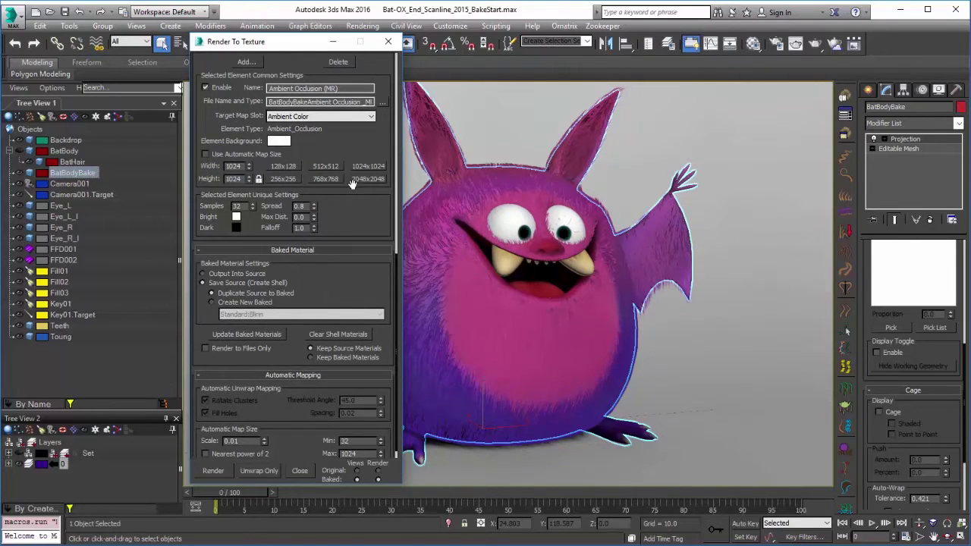
click(388, 41)
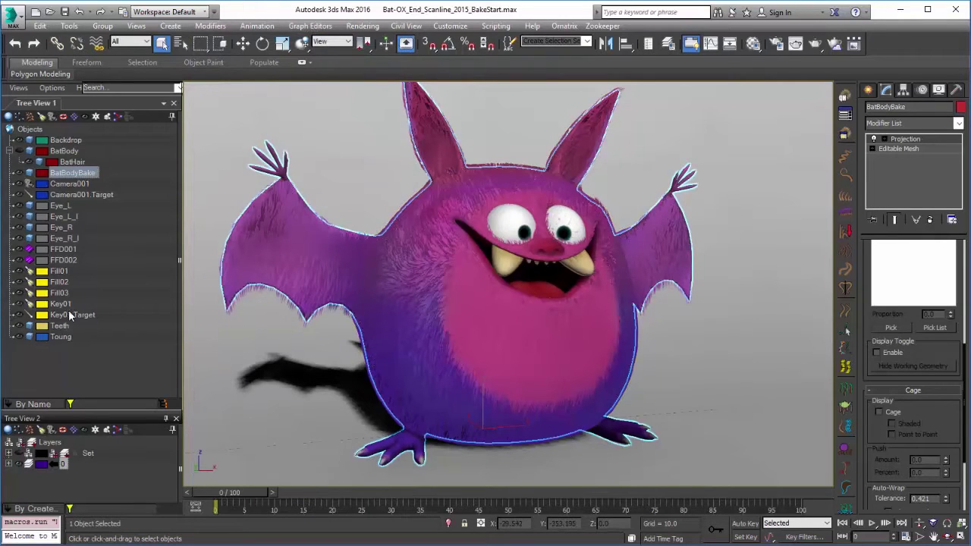
Step: Give Key01 mental ray Shadow Map shadows with map size 1512 and 32 samples
click(63, 305)
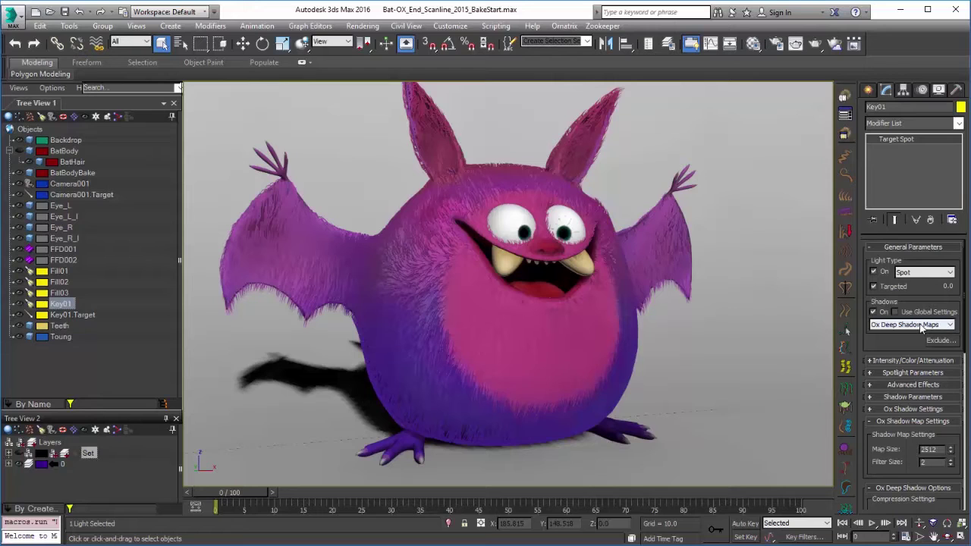
click(922, 325)
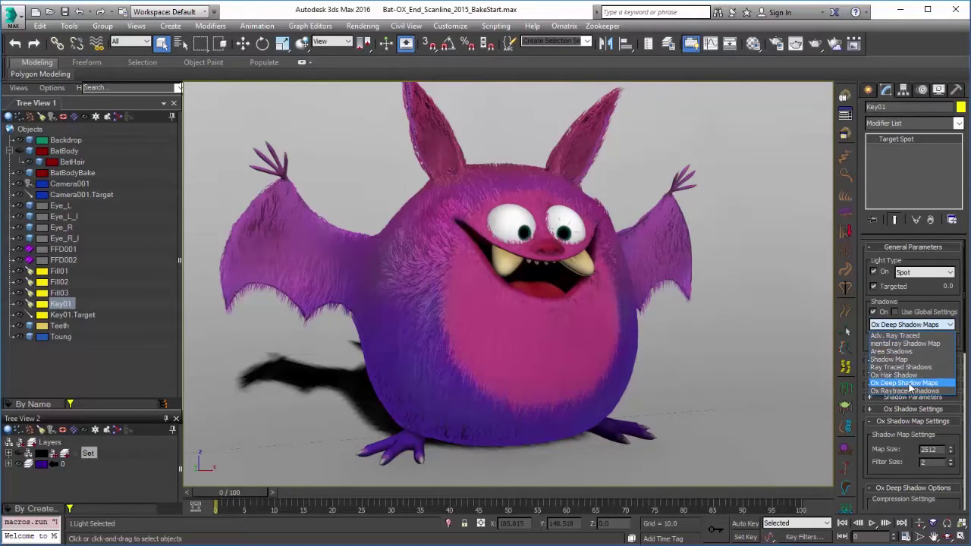
click(905, 344)
drag(895, 337, 895, 259)
click(896, 314)
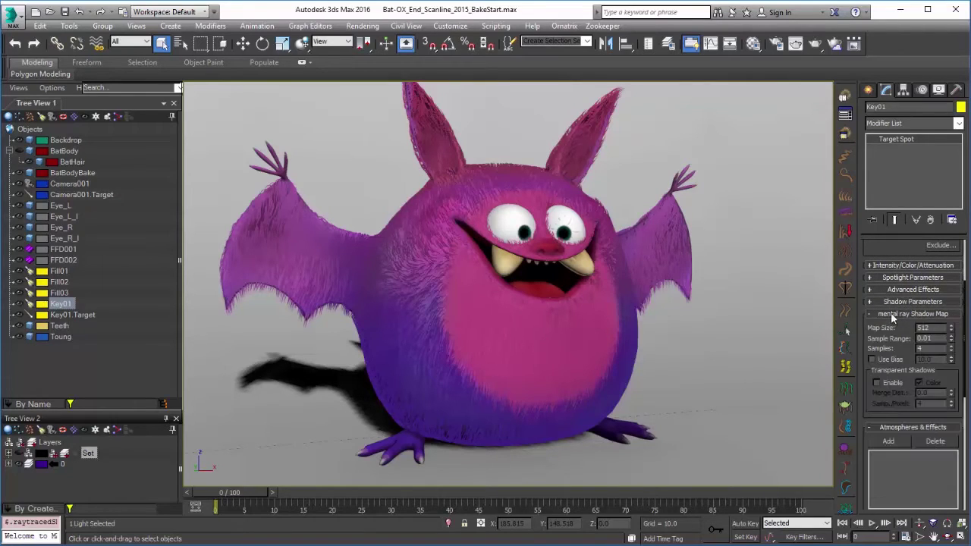
double_click(924, 327)
key(Right)
text(1)
key(Tab)
key(Tab)
text(3)
key(Return)
drag(886, 347, 908, 525)
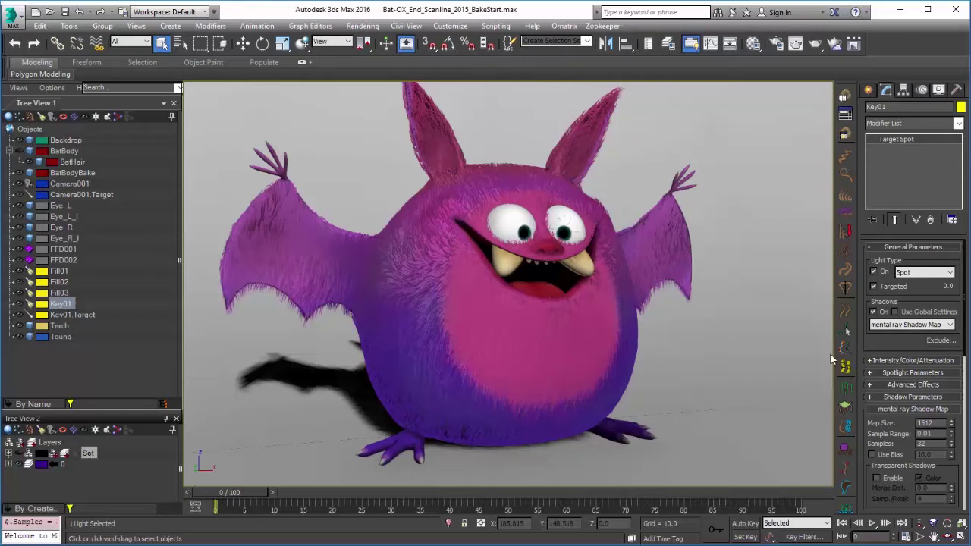
Step: Select BatBodyBake and start its Render To Texture bake
click(80, 173)
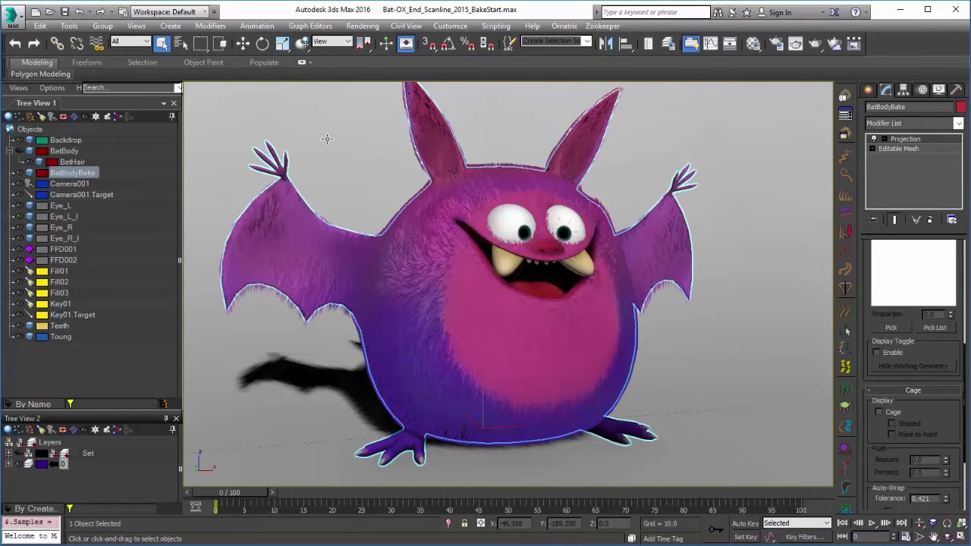
key(0)
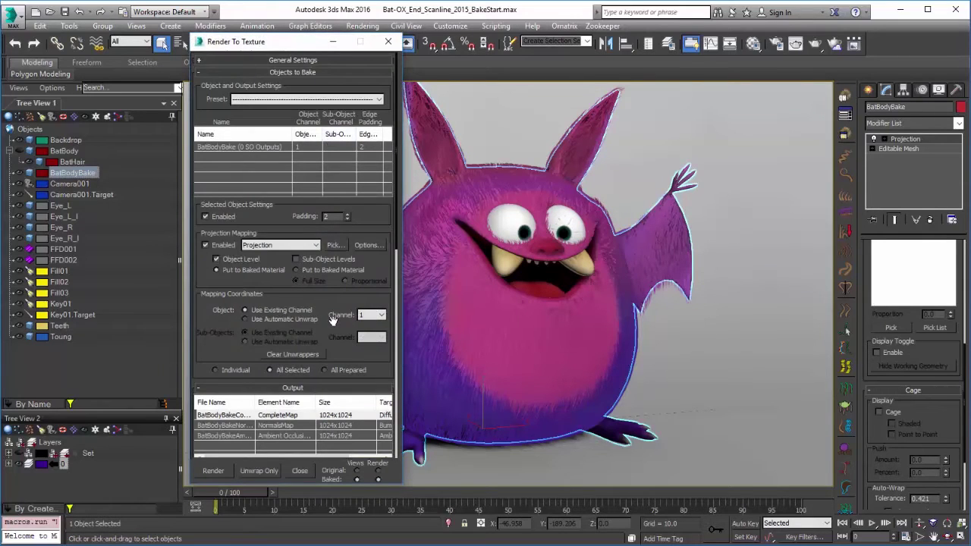
drag(334, 320, 334, 220)
scroll(334, 221, down, 5)
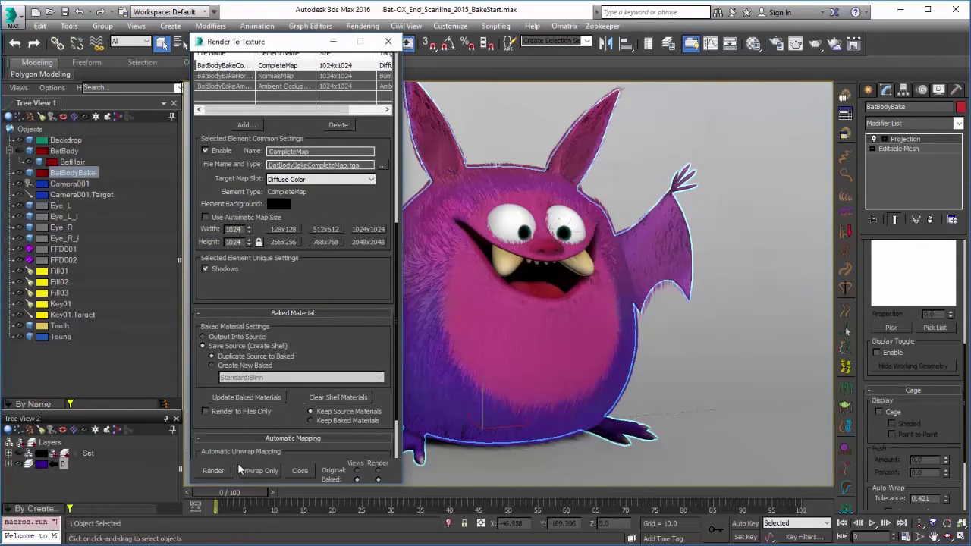
click(213, 471)
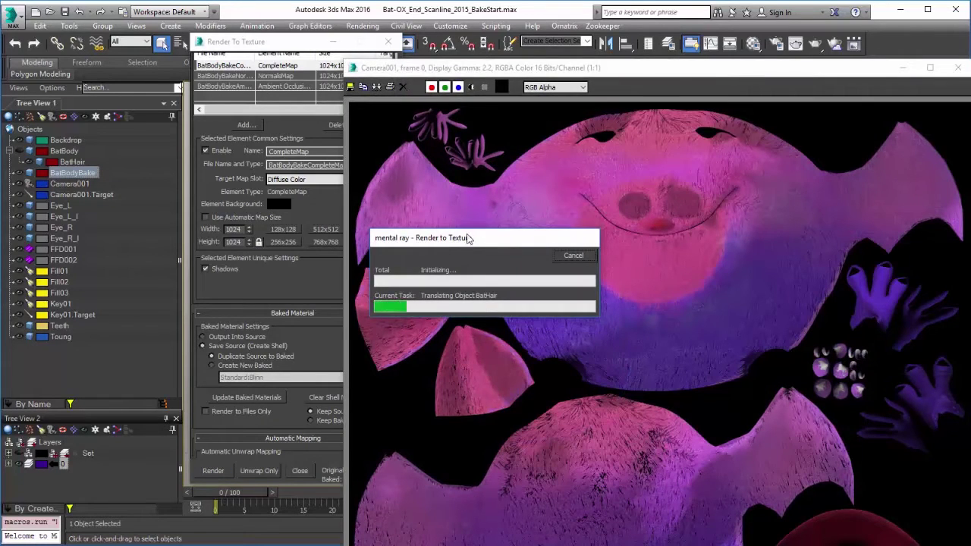
Step: Wait for the BatBodyBake bake, zoom into the baked fur texture, then close the frame buffer
drag(464, 240, 289, 115)
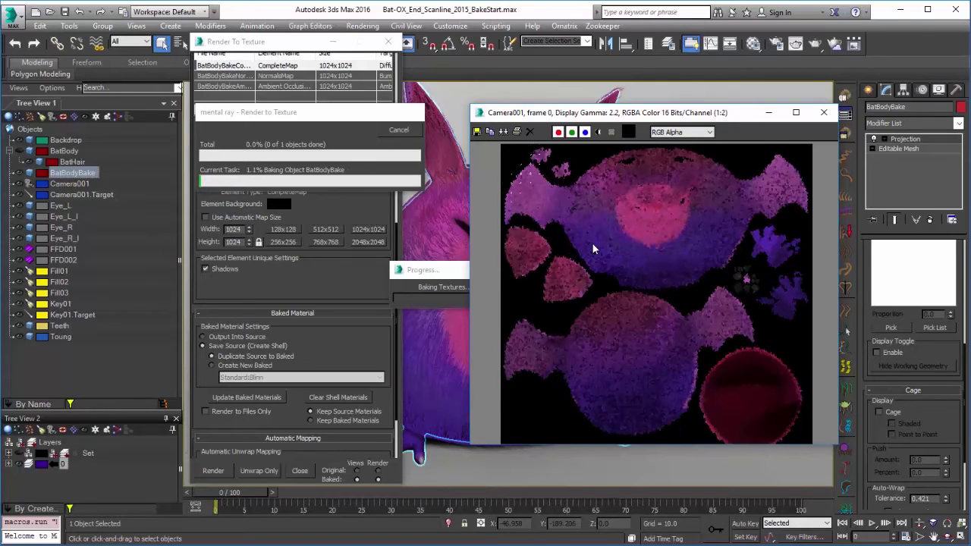
scroll(602, 198, up, 1)
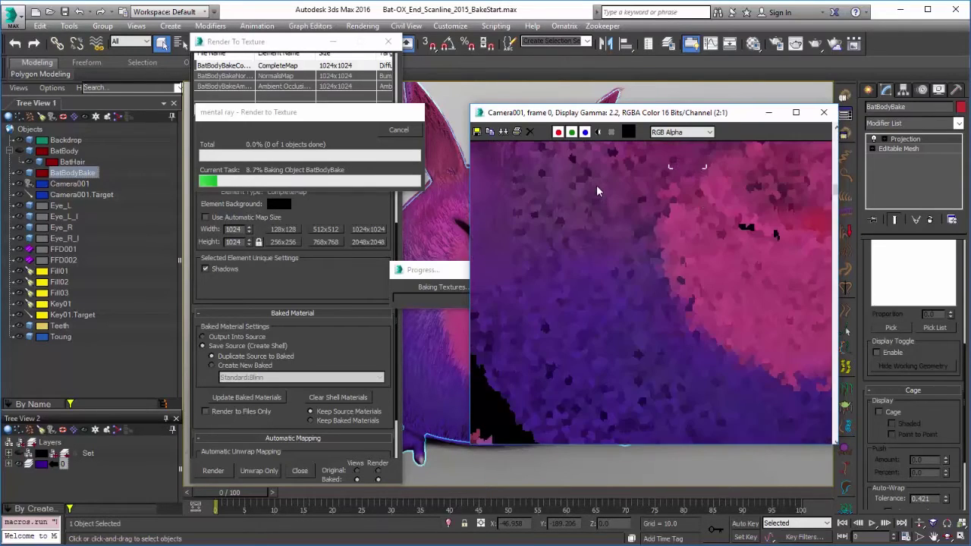
scroll(604, 227, up, 1)
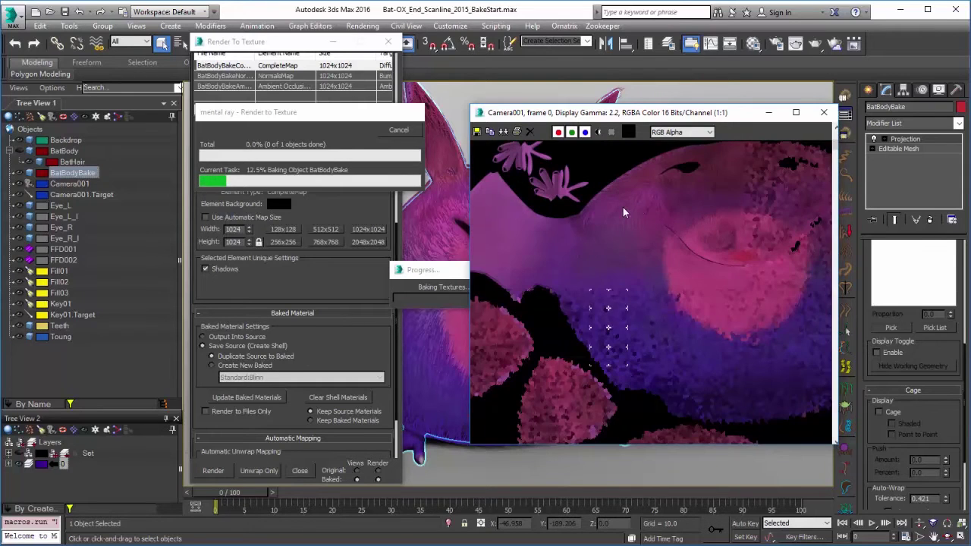
scroll(616, 242, up, 1)
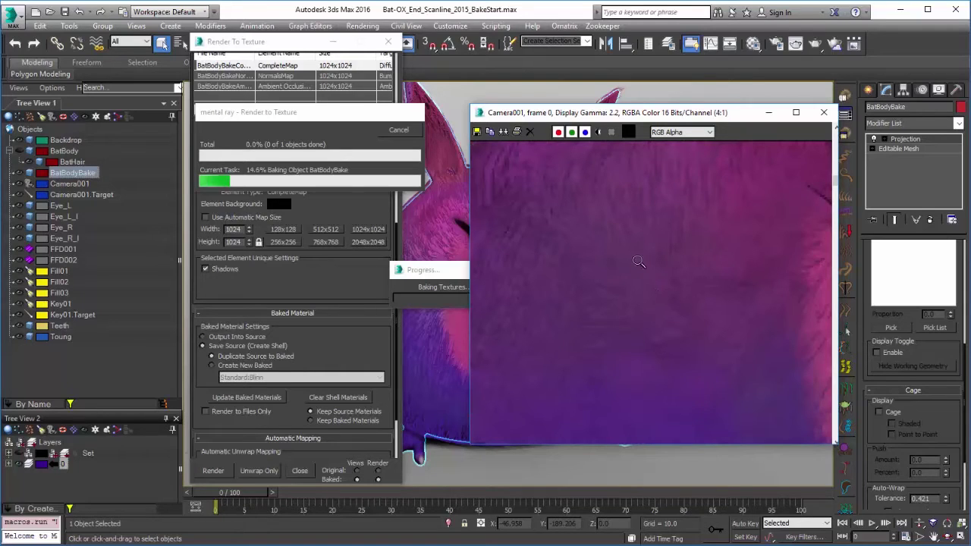
scroll(639, 262, down, 1)
scroll(639, 262, down, 2)
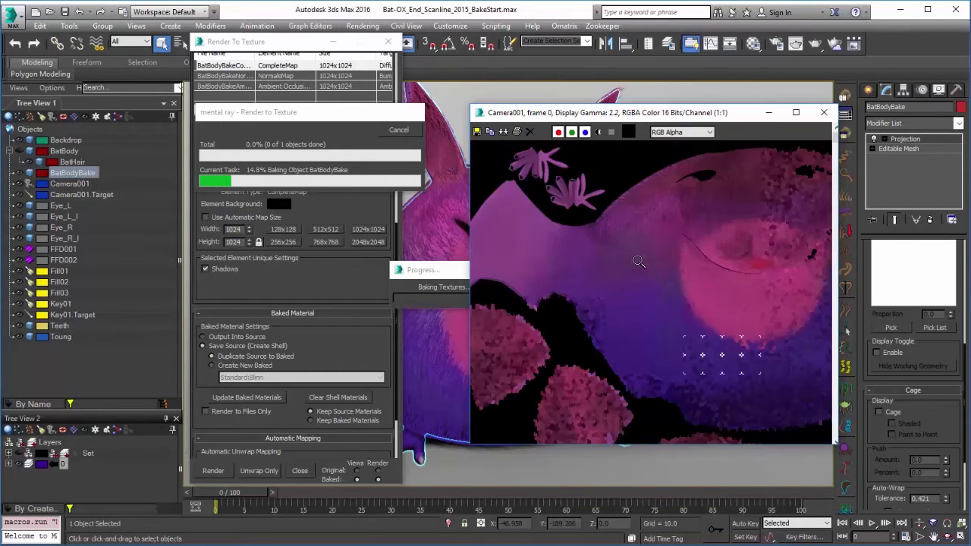
scroll(638, 261, up, 1)
scroll(638, 264, up, 1)
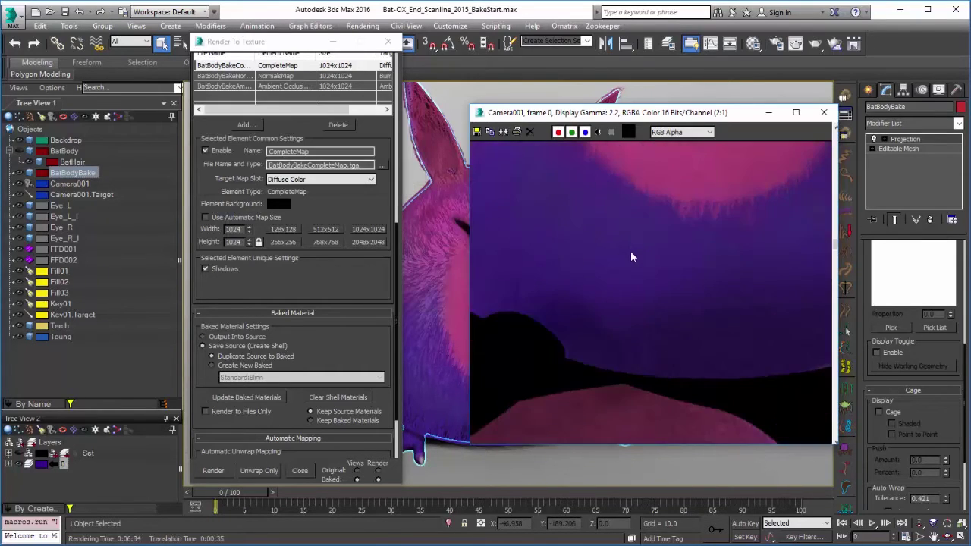
middle_drag(642, 218, 671, 297)
middle_drag(614, 263, 706, 375)
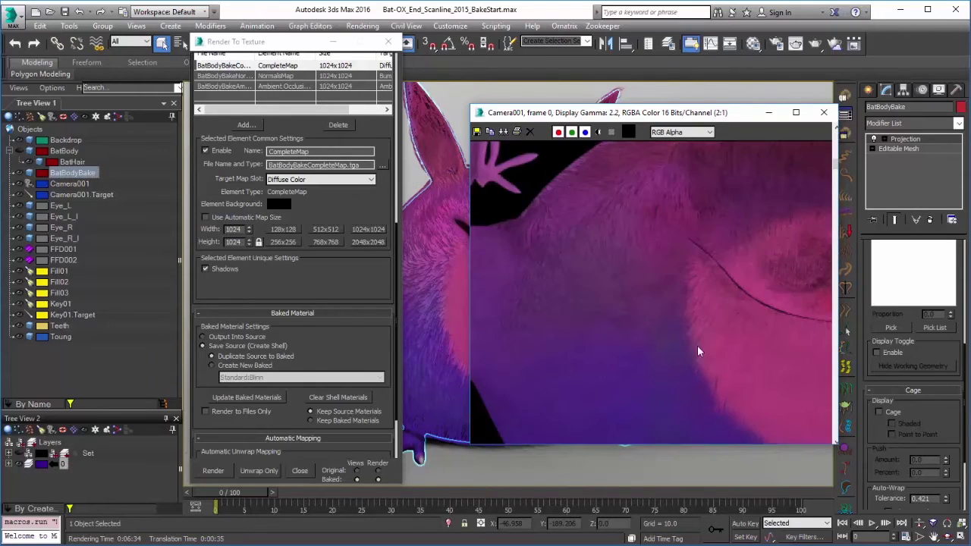
scroll(618, 227, down, 2)
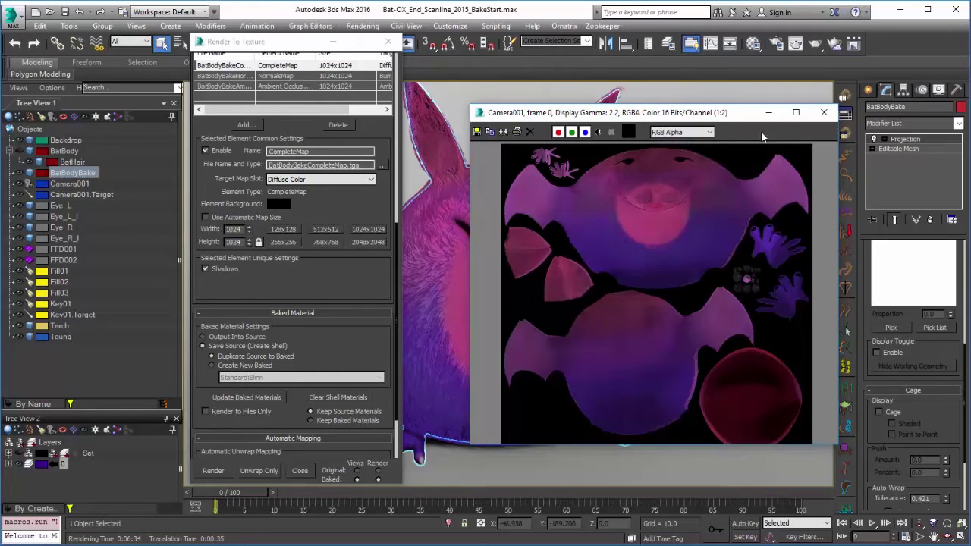
click(824, 113)
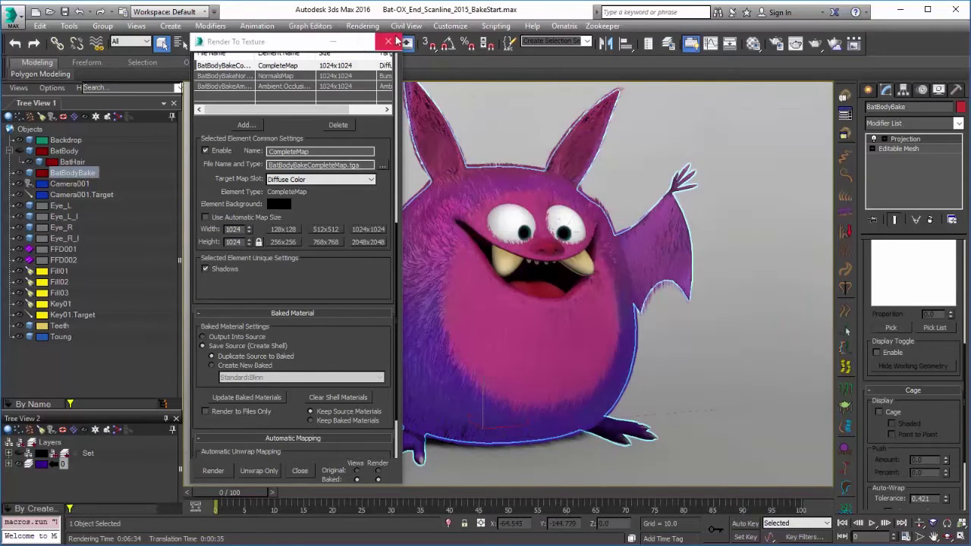
Step: Close Render To Texture, eyedrop the bat's shell material into the Material Editor, and open baked_BatBod
click(388, 41)
key(m)
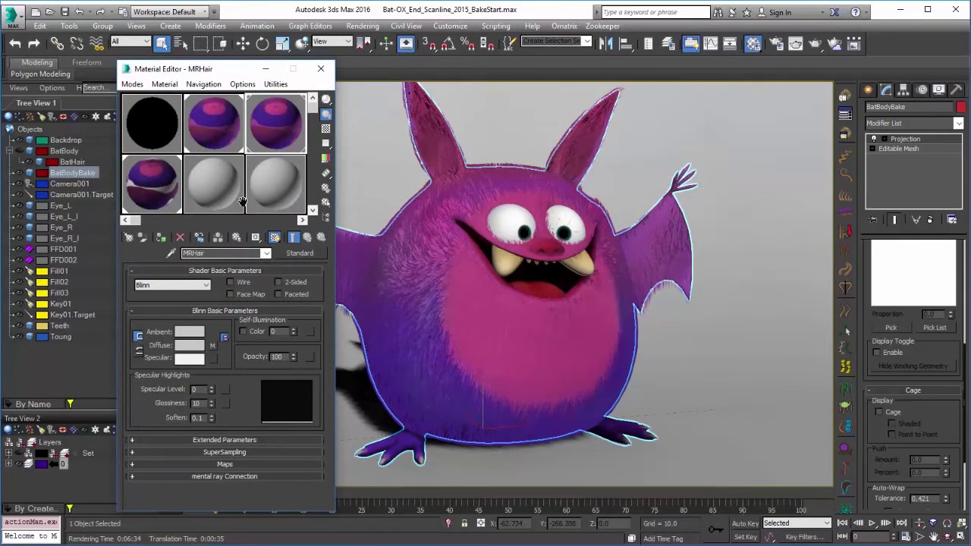
click(152, 191)
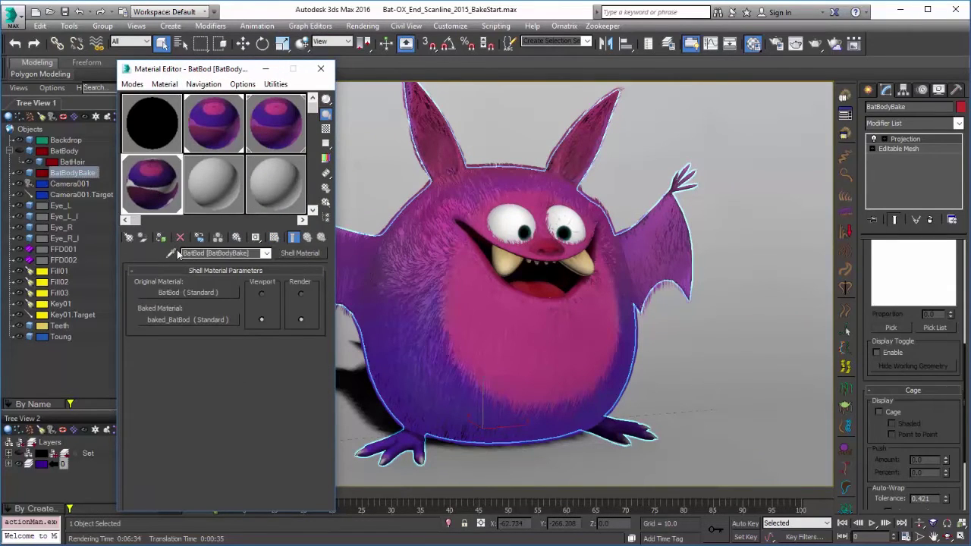
click(171, 254)
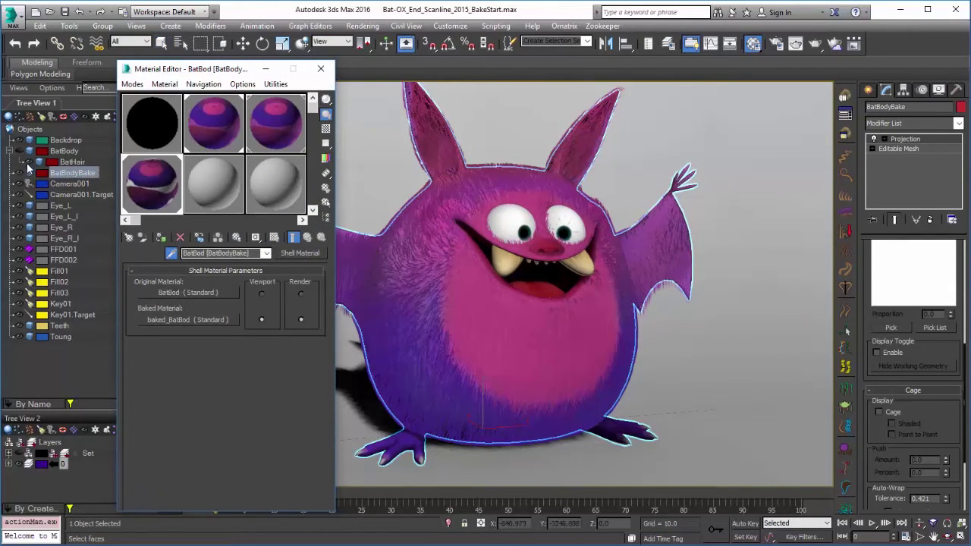
click(408, 263)
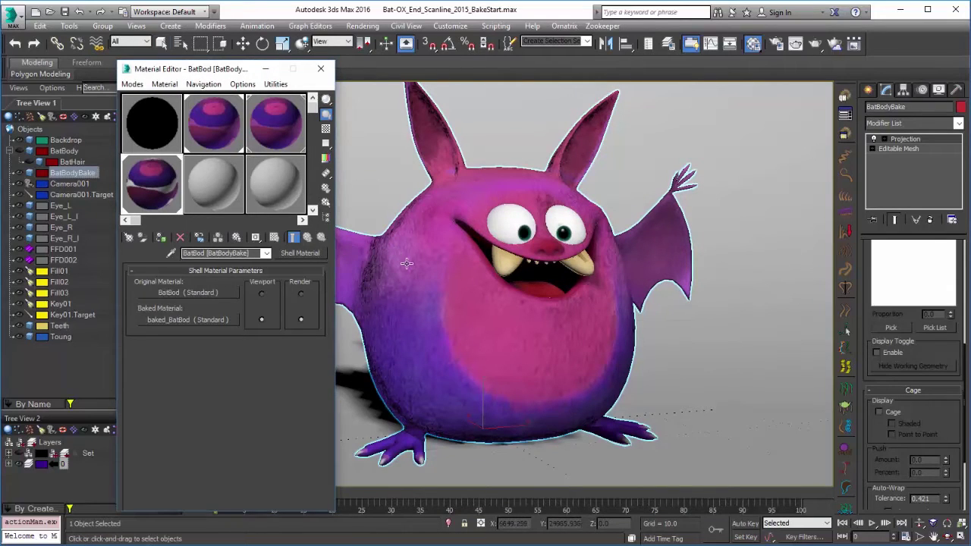
click(197, 319)
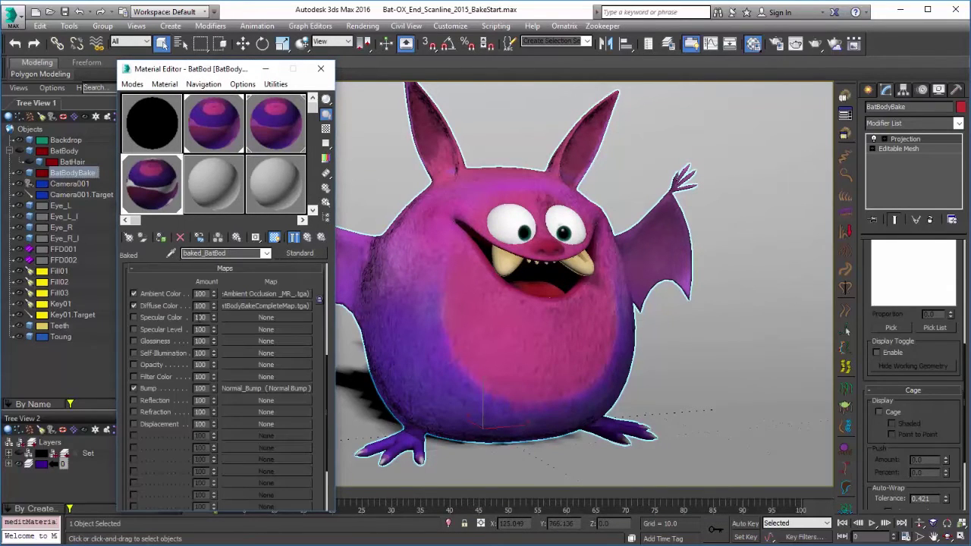
Step: Preview the BatBodyBakeAmbient Occlusion_MR_.tga ambient map full size, then return to the parent material
click(266, 294)
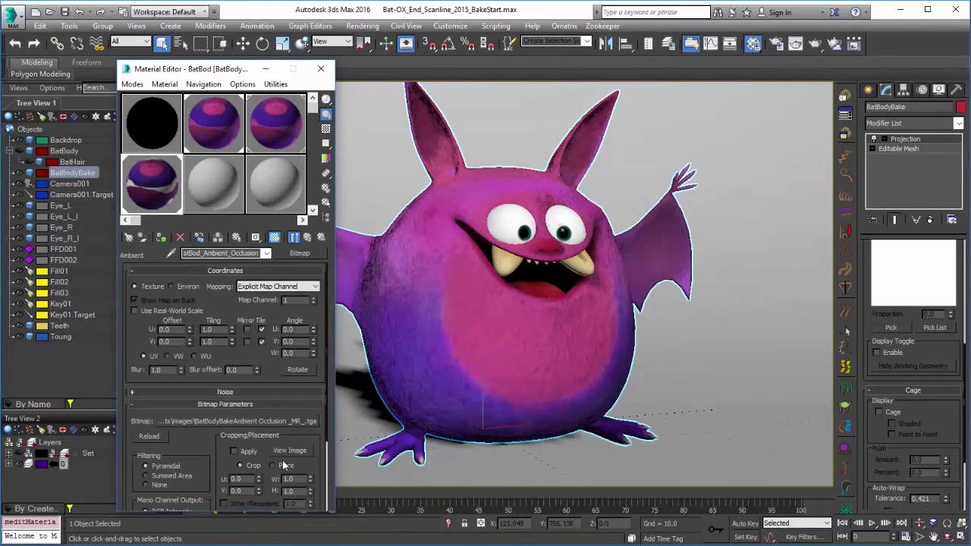
click(294, 451)
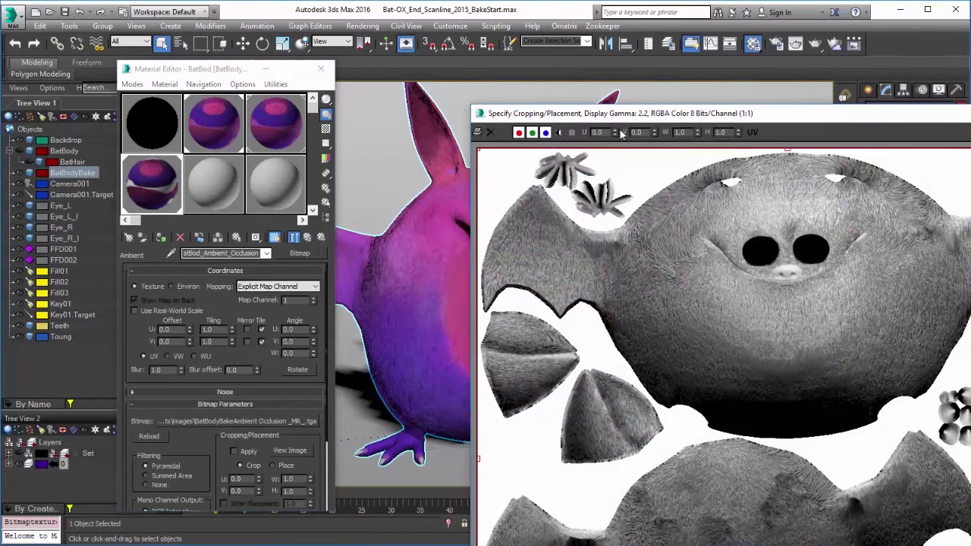
drag(631, 117, 371, 2)
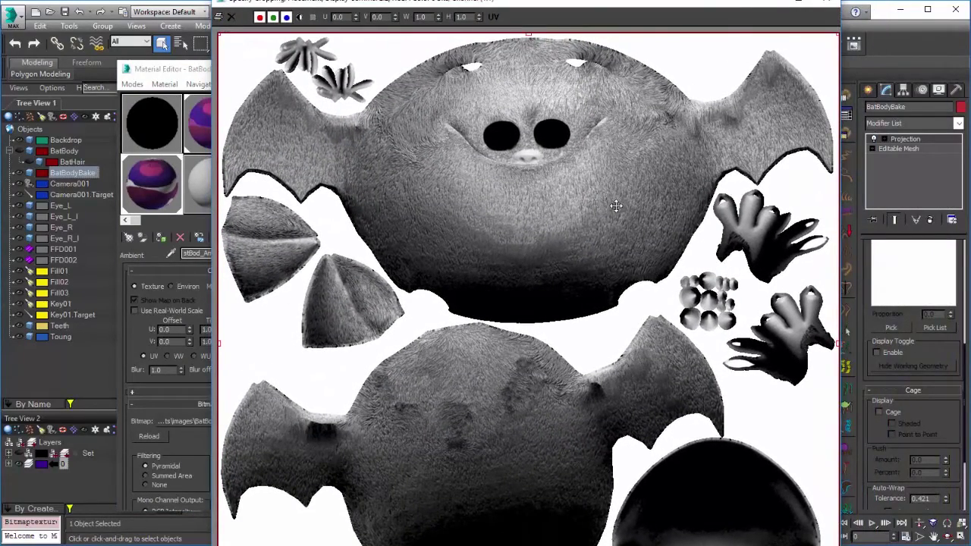
click(829, 4)
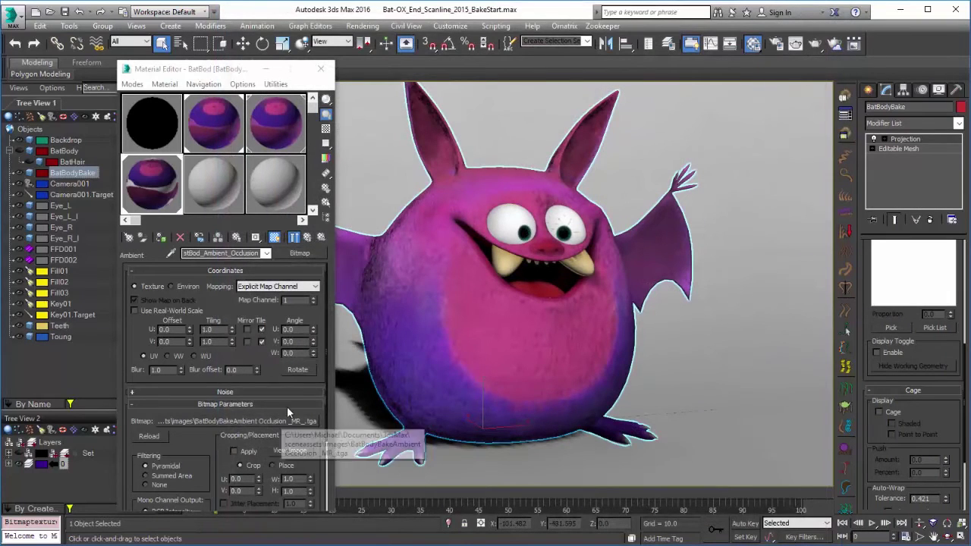
click(308, 238)
Step: Preview the baked diffuse bitmap BatBodyBakeCompleteMap.tga, then return to the material's map list
click(280, 306)
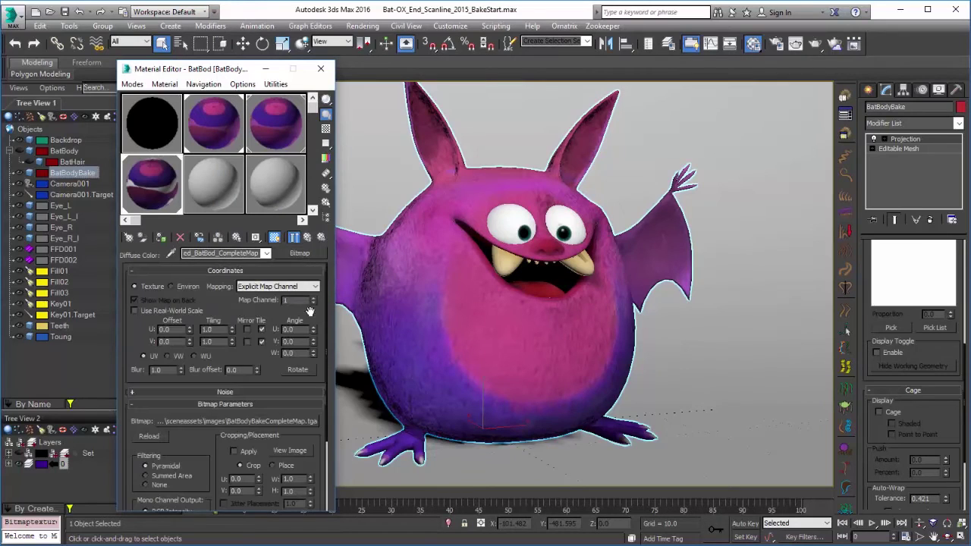
click(289, 452)
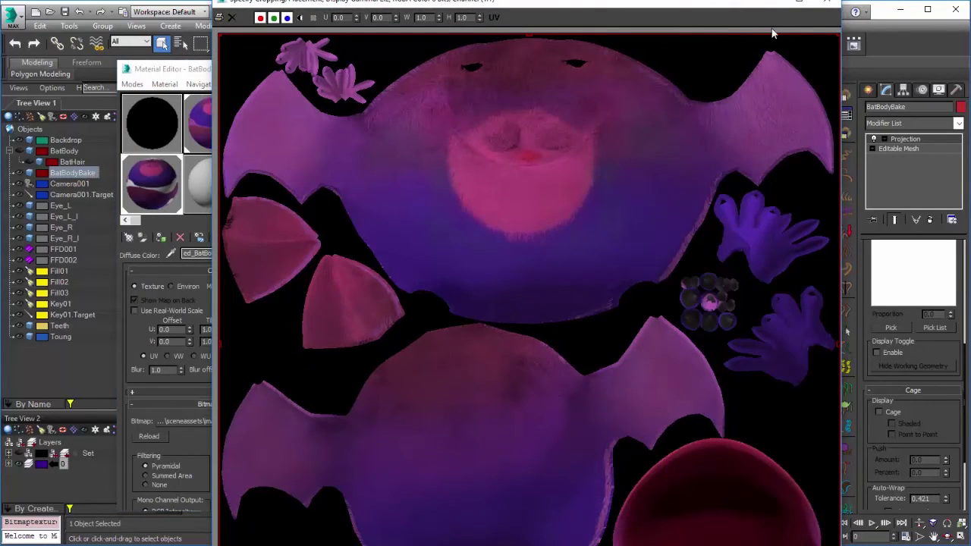
click(825, 2)
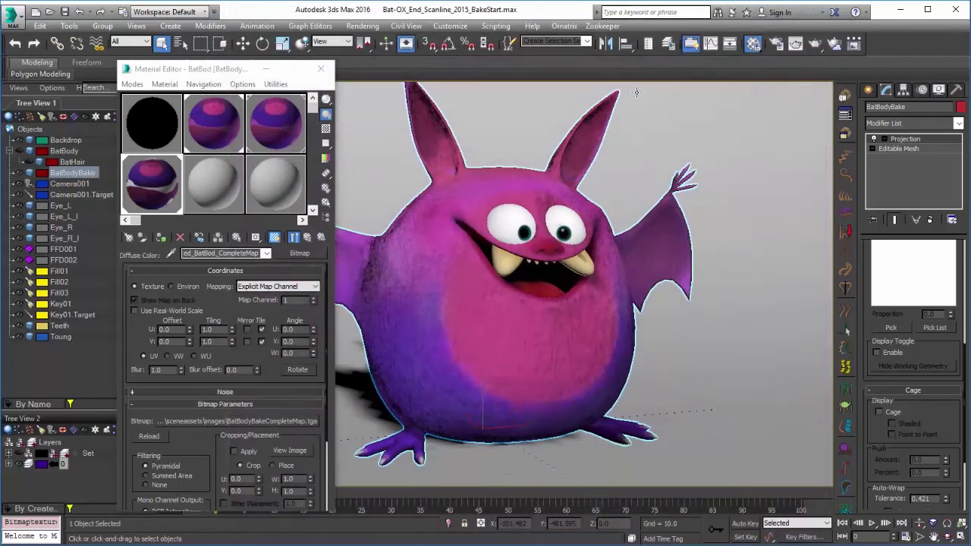
click(307, 237)
Step: Preview the baked normal bitmap BatBodyBakeNormalsMap.tga under the Normal_Bump map, then return to it
click(258, 389)
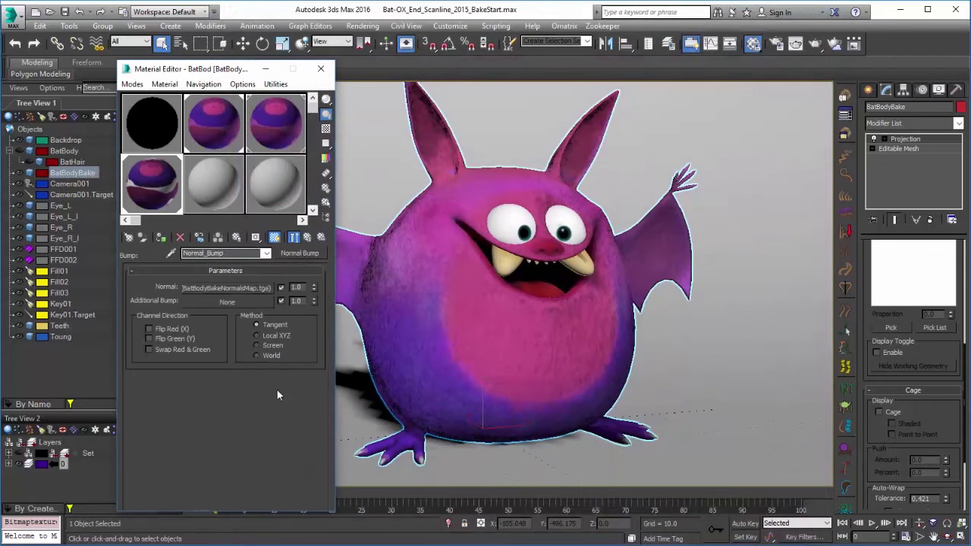
click(247, 286)
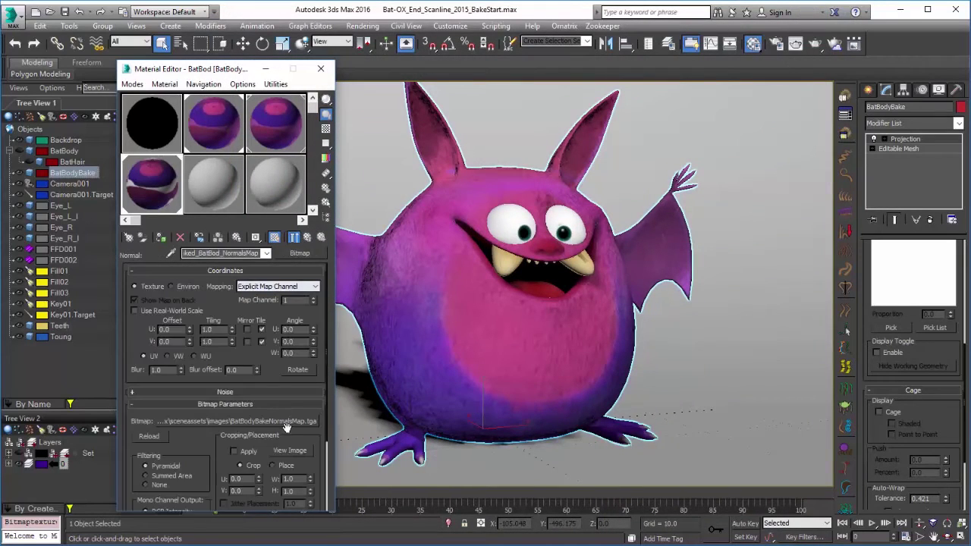
click(302, 448)
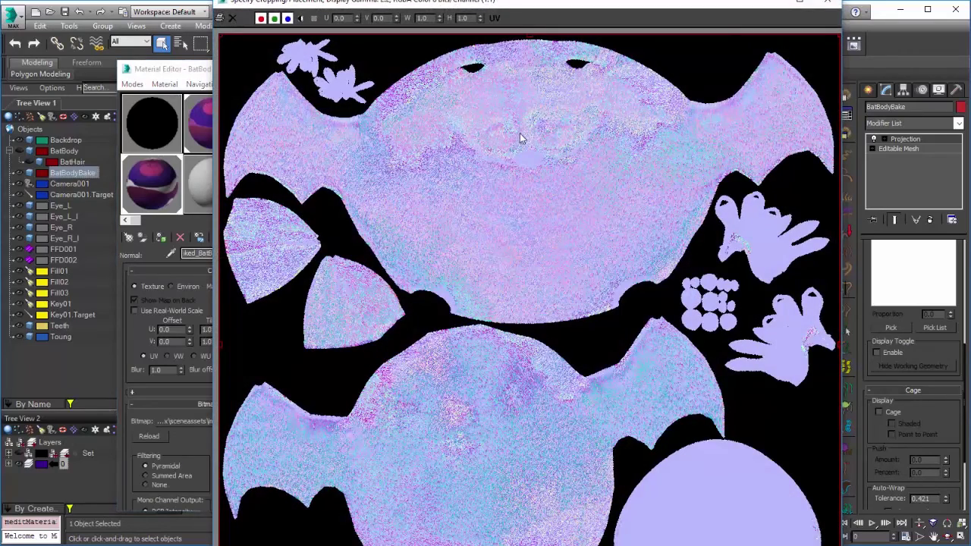
click(826, 3)
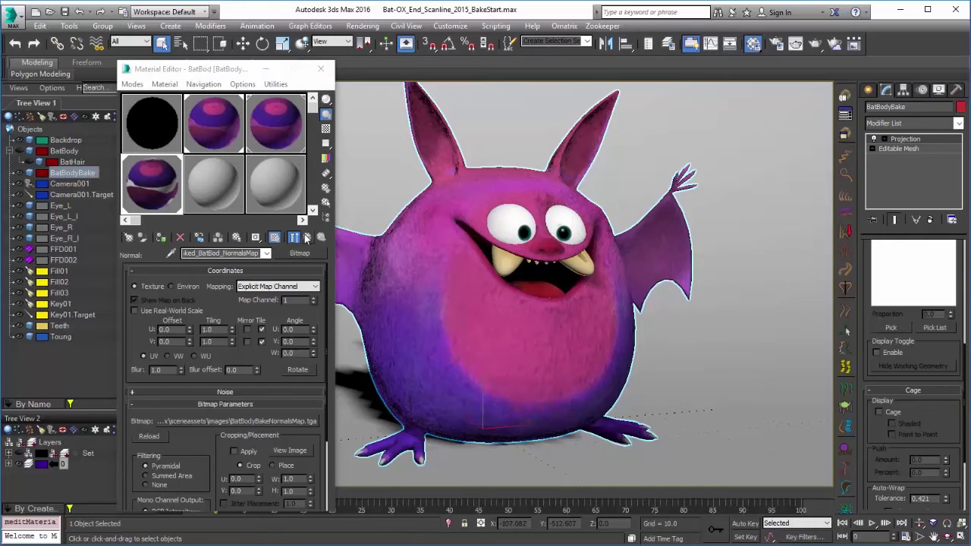
click(307, 238)
Step: Set the baked material's Bump amount to 40 and bring up mental ray Render Setup
click(307, 238)
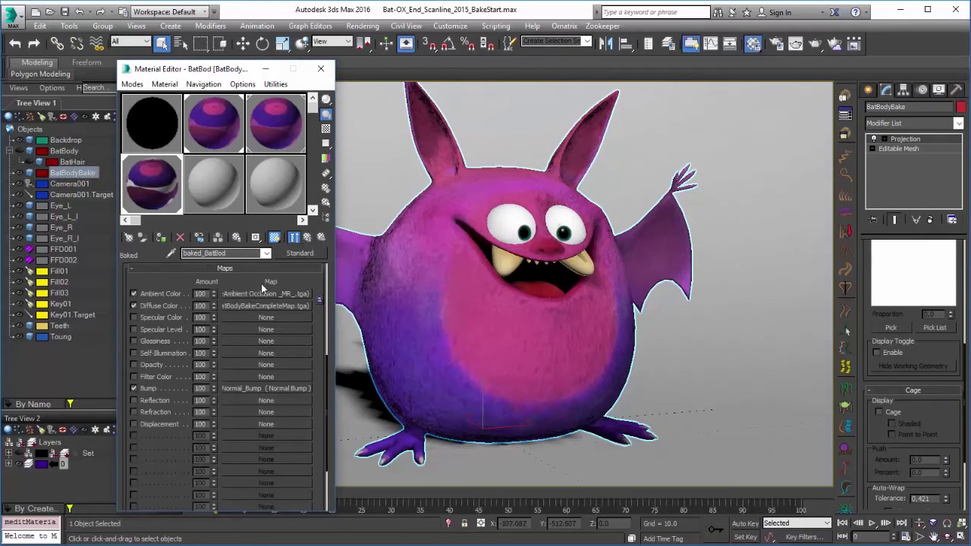
text(40)
key(Return)
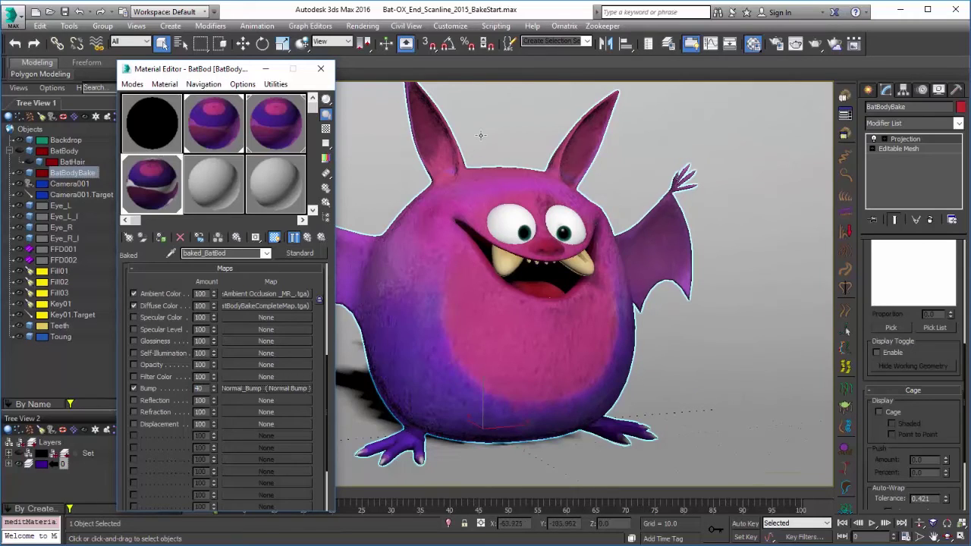
click(775, 43)
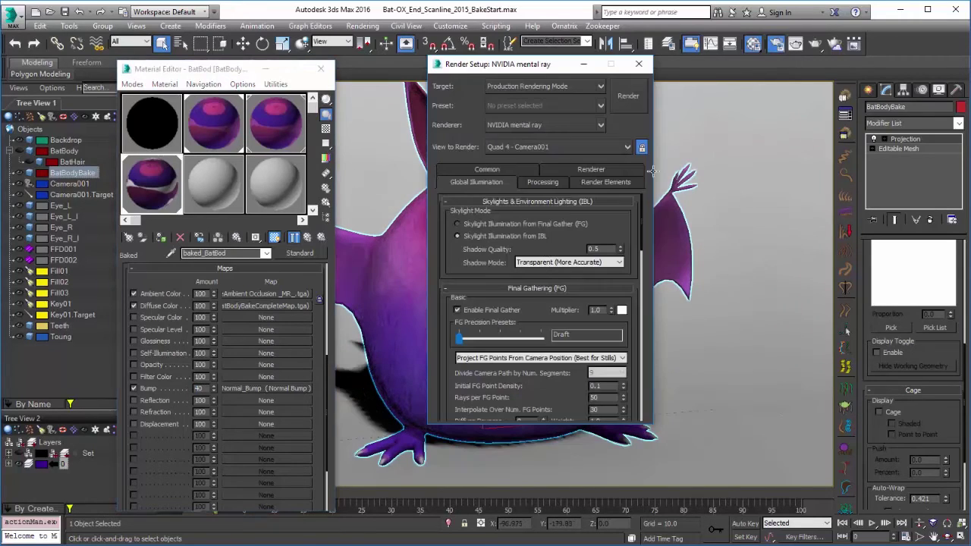
Step: Disable Final Gather, render the Camera001 view with mental ray, then close the frame window
click(476, 311)
click(630, 96)
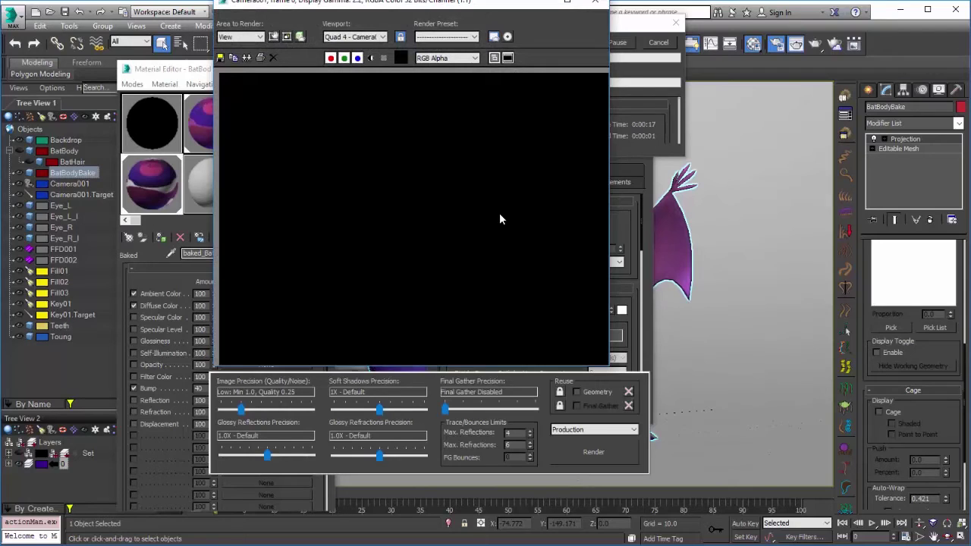
scroll(321, 156, up, 2)
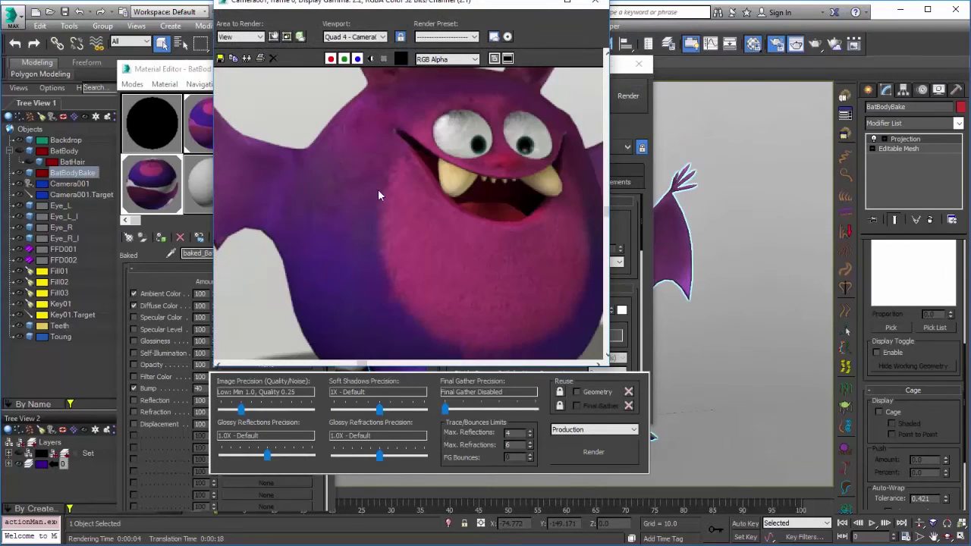
scroll(433, 244, down, 2)
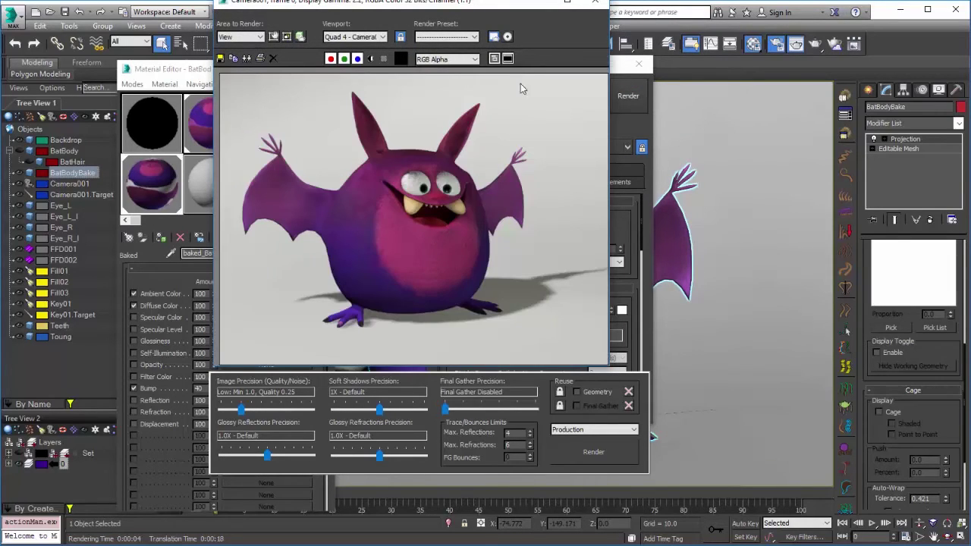
click(594, 2)
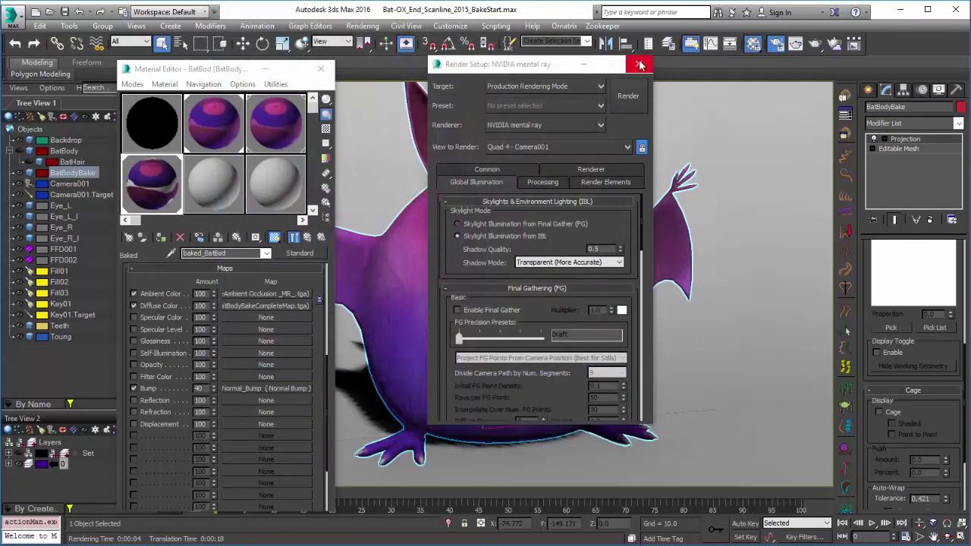
Step: Close the Render Setup dialog and the Material Editor
click(638, 64)
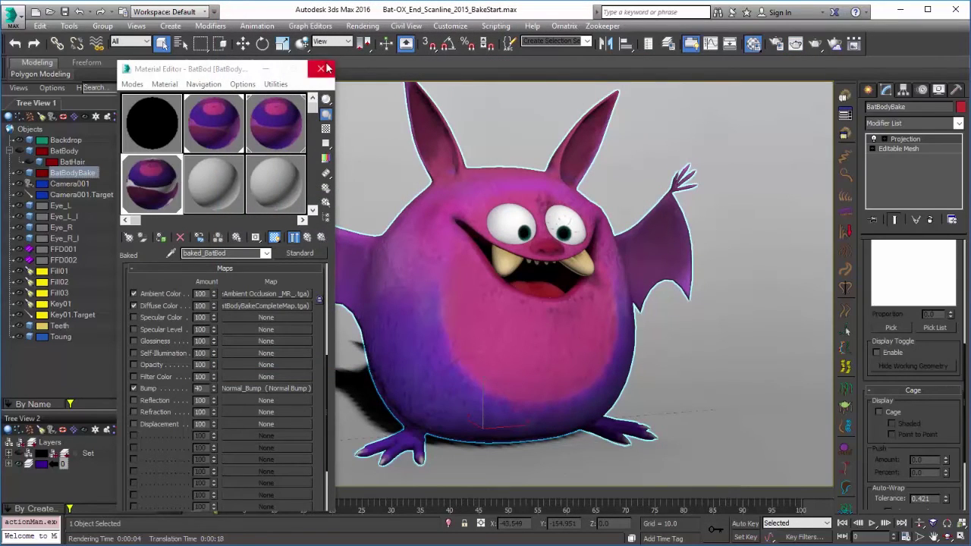
click(321, 68)
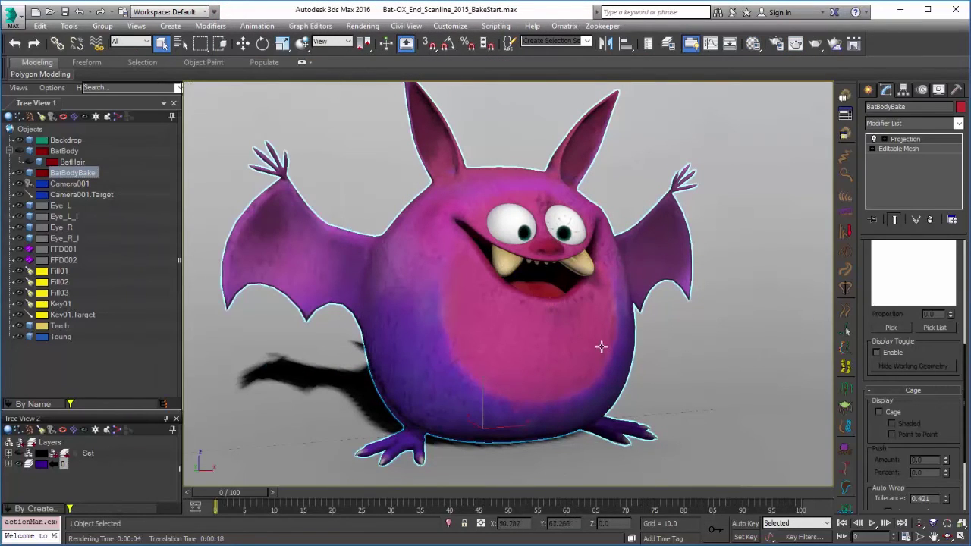